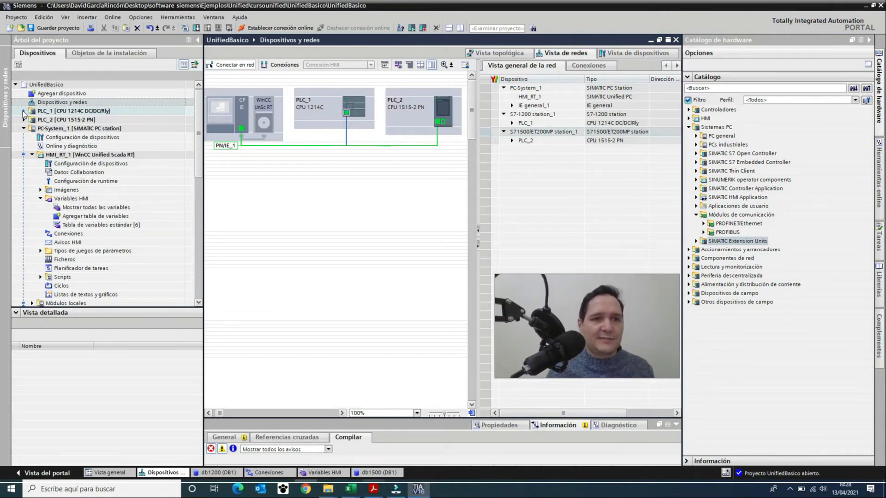
Step: Examine the program blocks of PLC_1 and PLC_2 in the project tree, and collapse both PLC folders
click(24, 112)
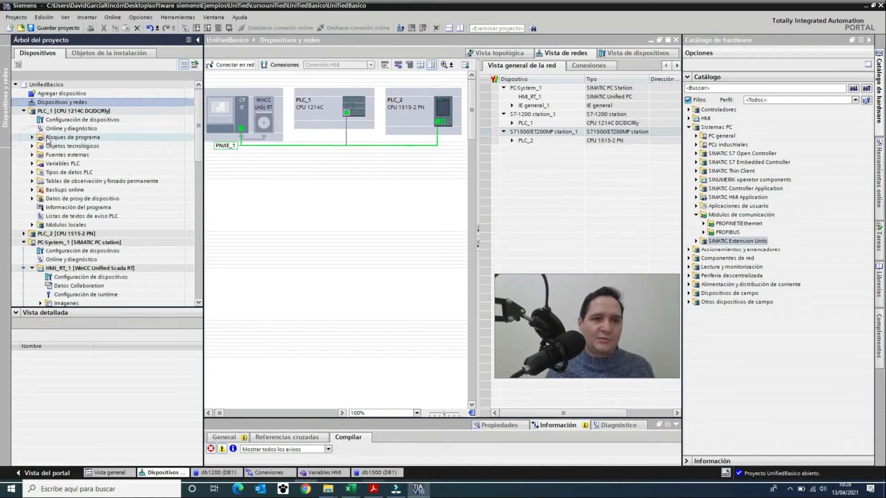
click(33, 137)
click(60, 164)
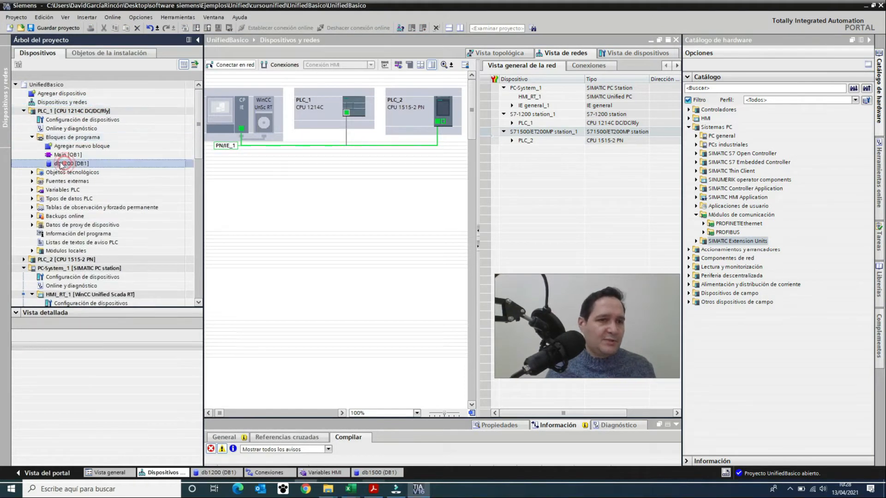
click(33, 138)
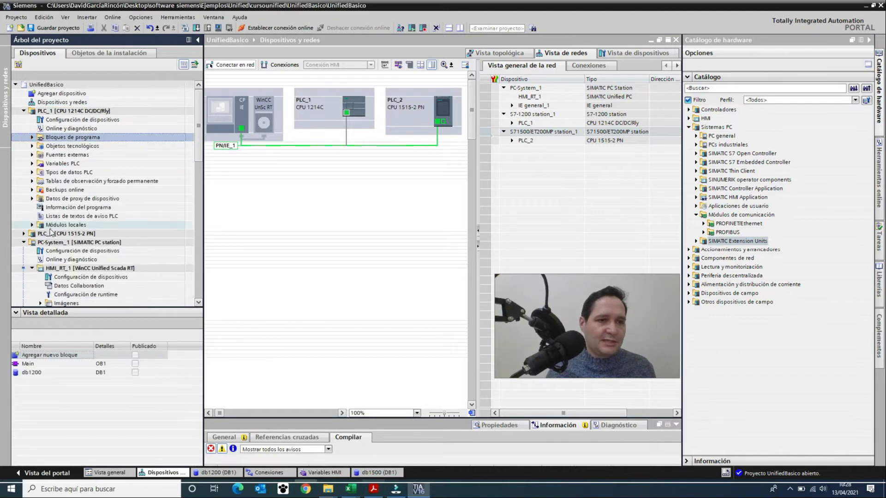
click(24, 234)
click(32, 259)
scroll(46, 257, down, 2)
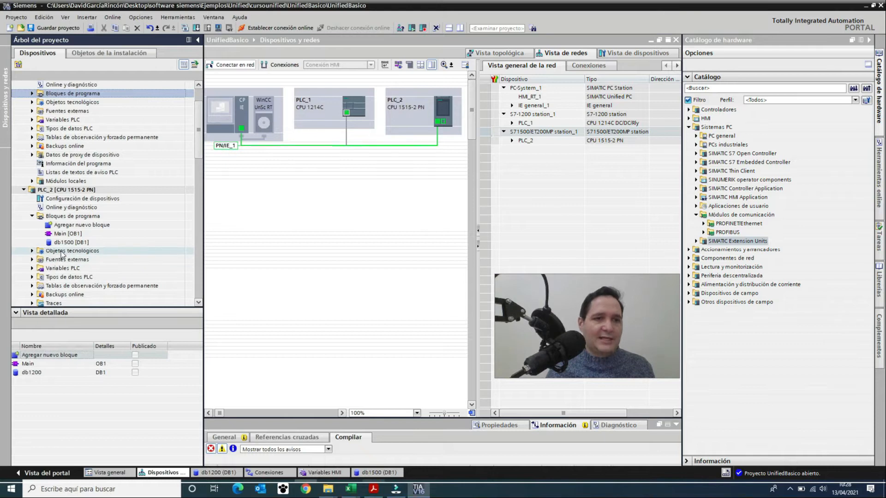
scroll(61, 254, down, 10)
scroll(64, 242, up, 10)
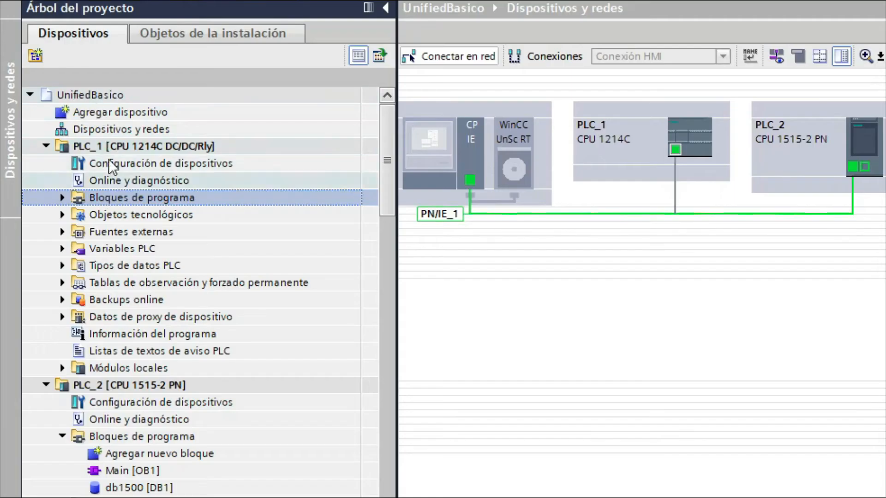
click(45, 147)
click(46, 162)
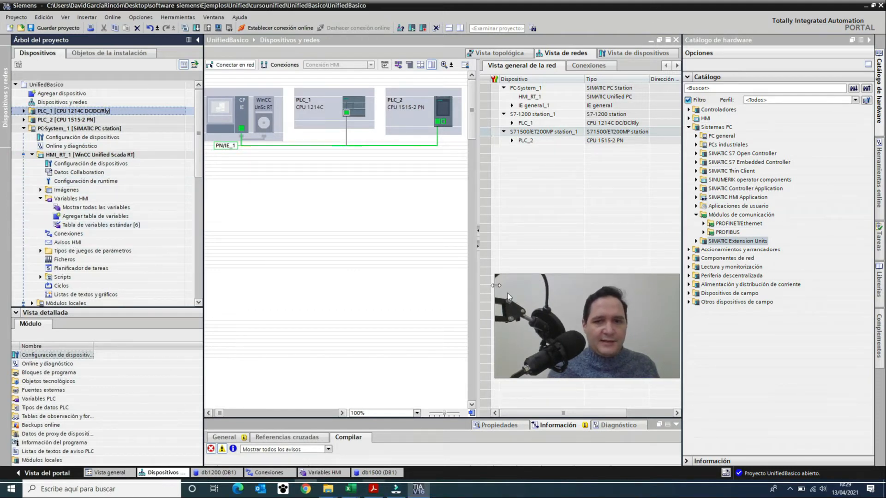
Step: Show all HMI variables of HMI_RT_1 and add a new internal variable to the table
drag(521, 293, 704, 377)
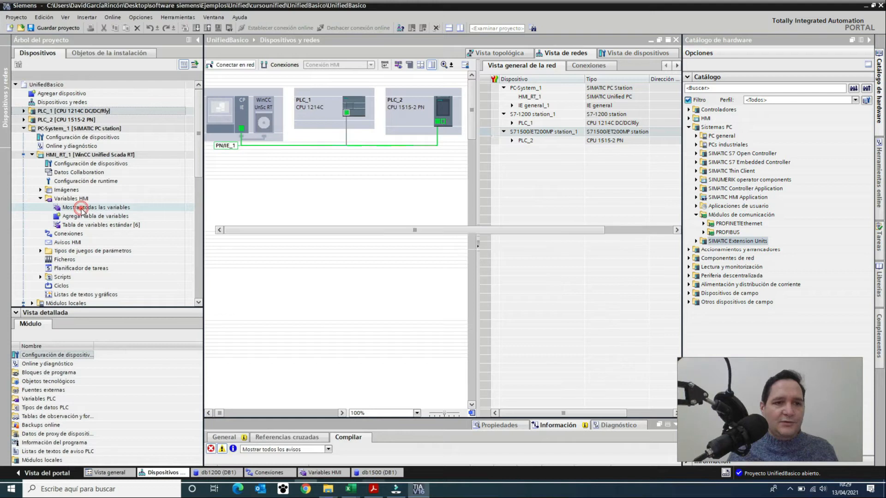
double_click(230, 195)
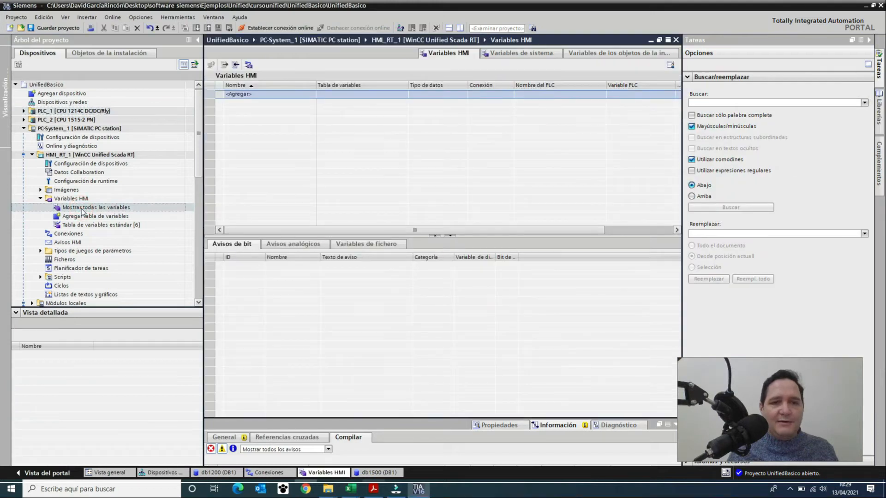
double_click(281, 93)
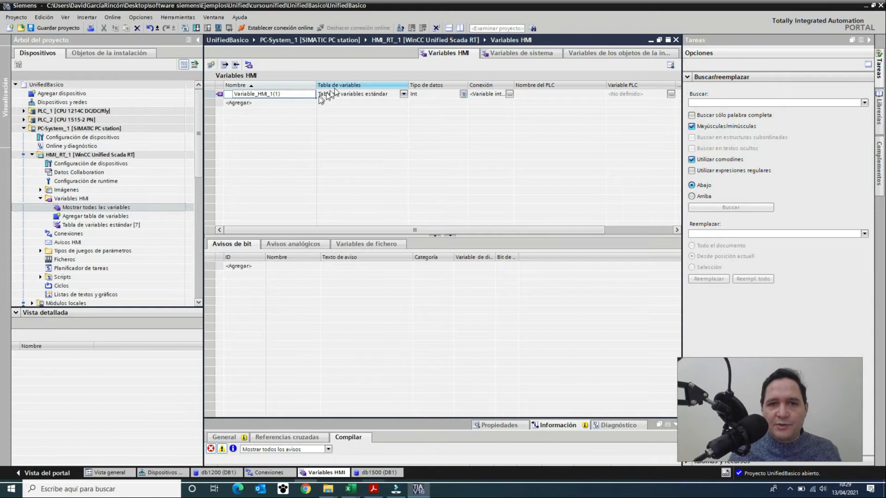
click(488, 95)
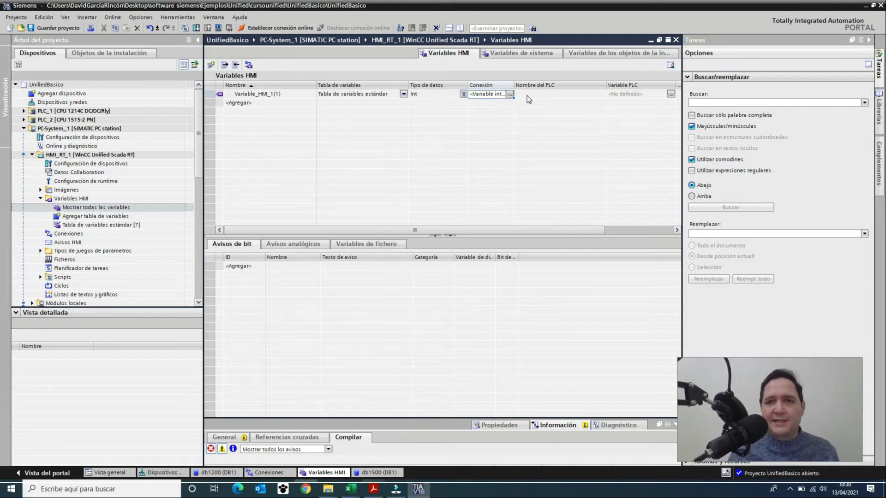
click(639, 95)
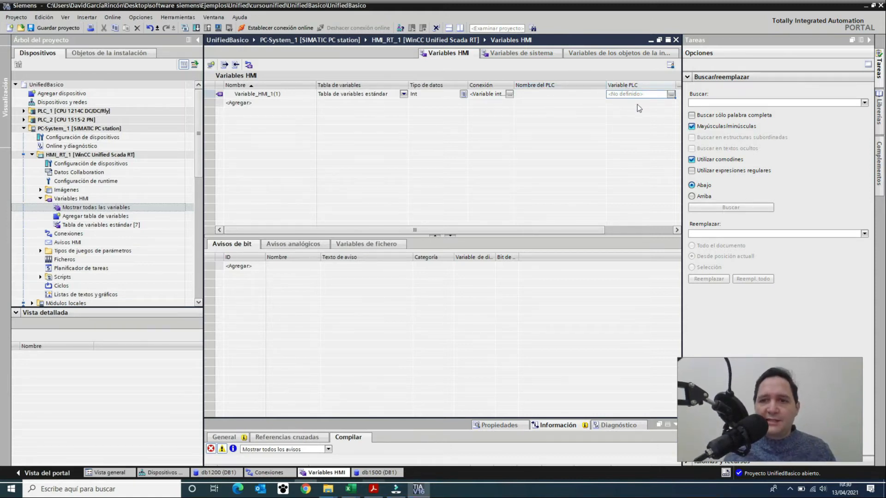
Step: Add a second HMI variable and link it to varPLC1 from PLC_1's db1200 data block
double_click(299, 102)
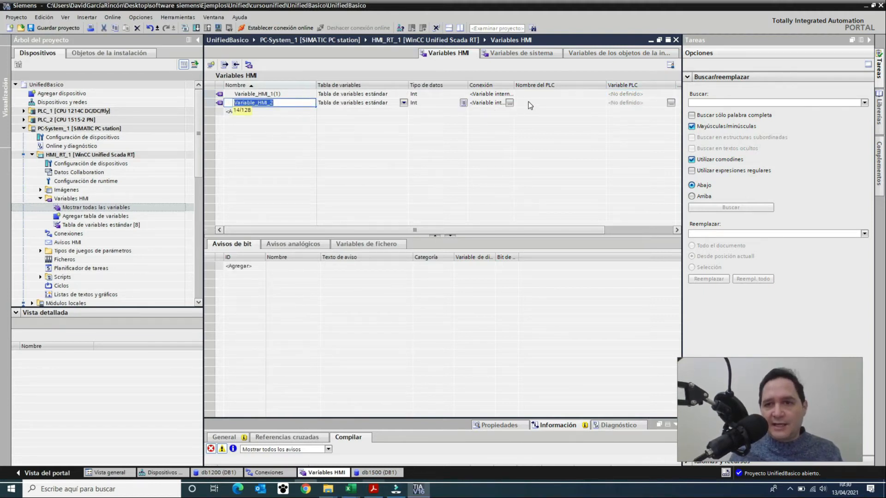
click(672, 104)
click(672, 103)
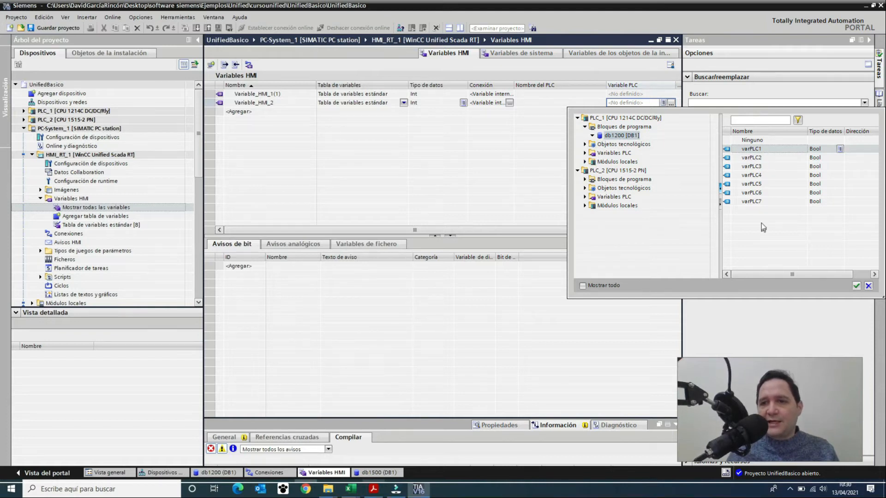
double_click(763, 150)
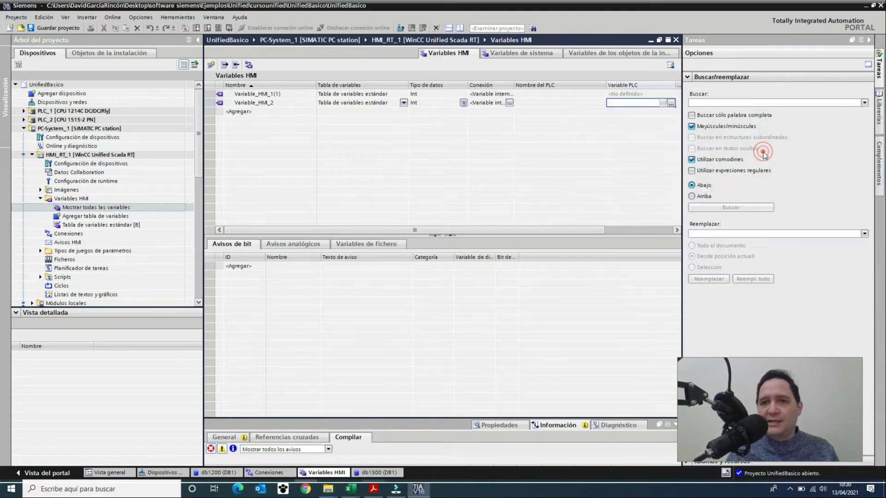
Step: Check the second variable's connection in the list of HMI connections, widening the Nodo column
click(503, 103)
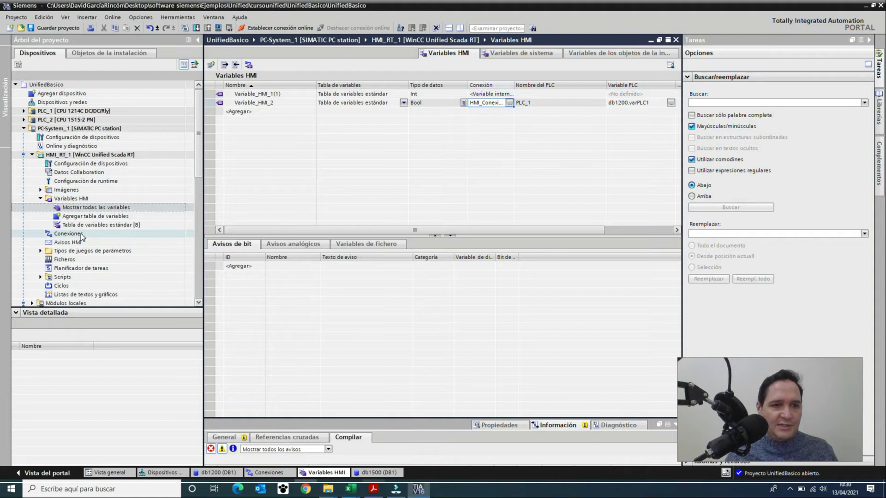
double_click(60, 234)
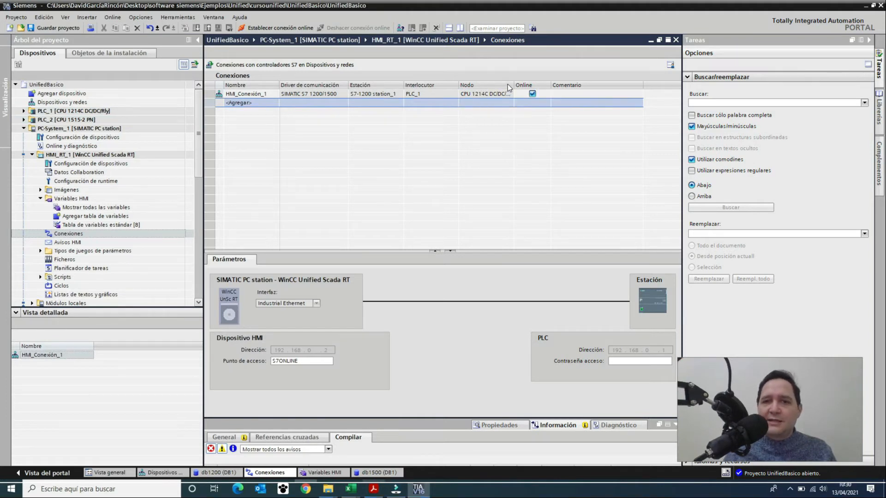
drag(513, 85, 541, 85)
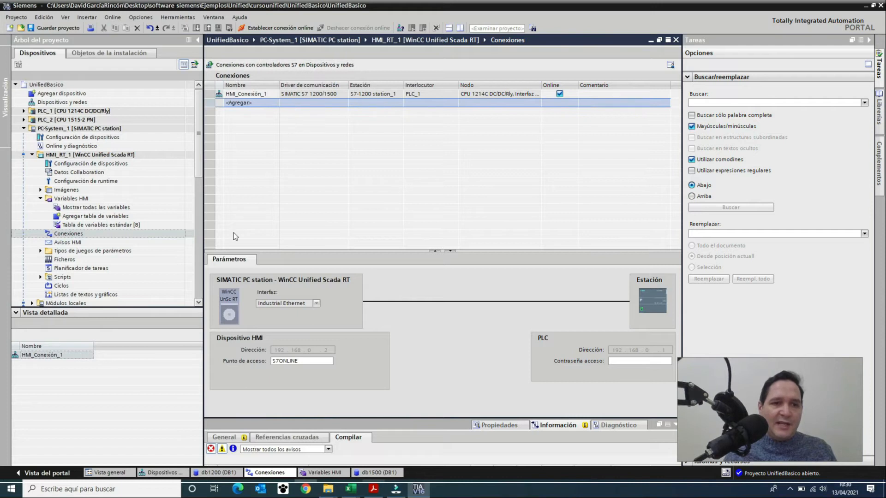
Step: Add a third HMI variable and browse PLC_2's db1500 data block for a PLC variable to link
click(327, 472)
click(263, 113)
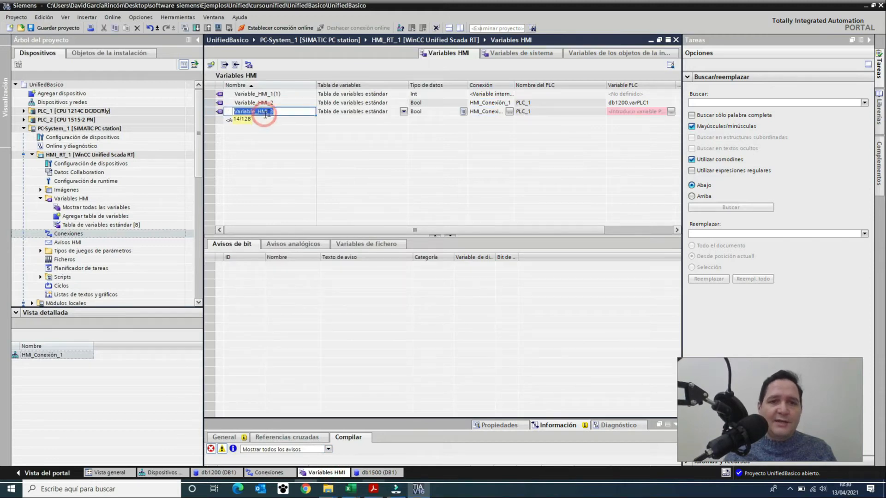
click(669, 114)
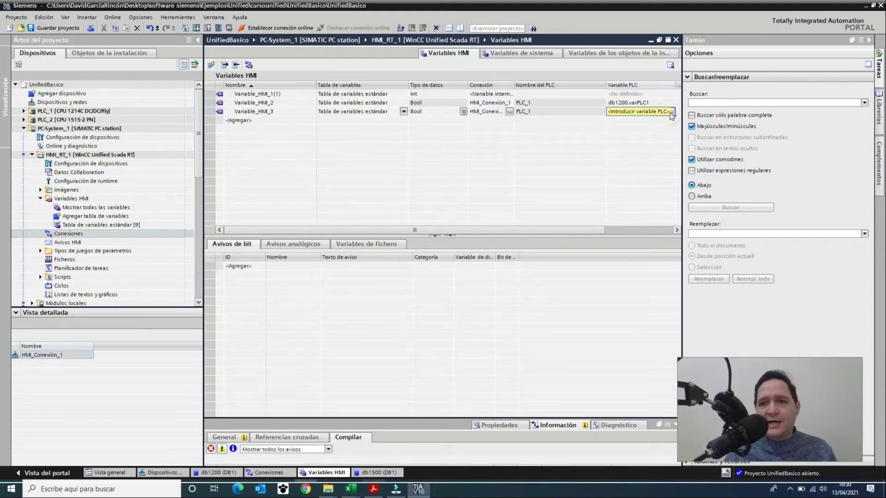
click(671, 113)
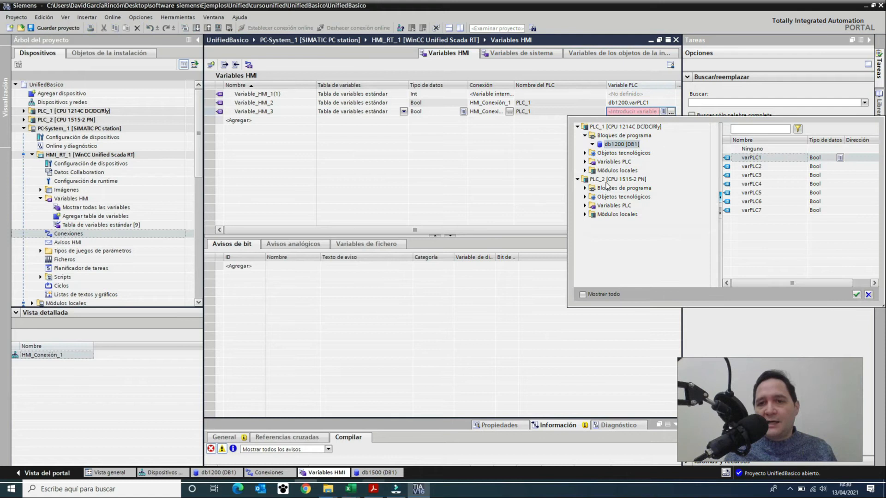
click(607, 181)
click(585, 189)
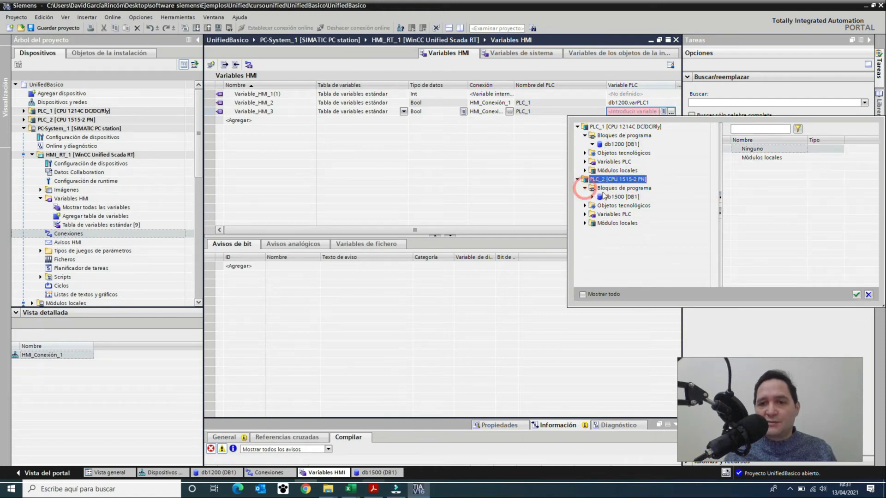
click(622, 197)
click(591, 197)
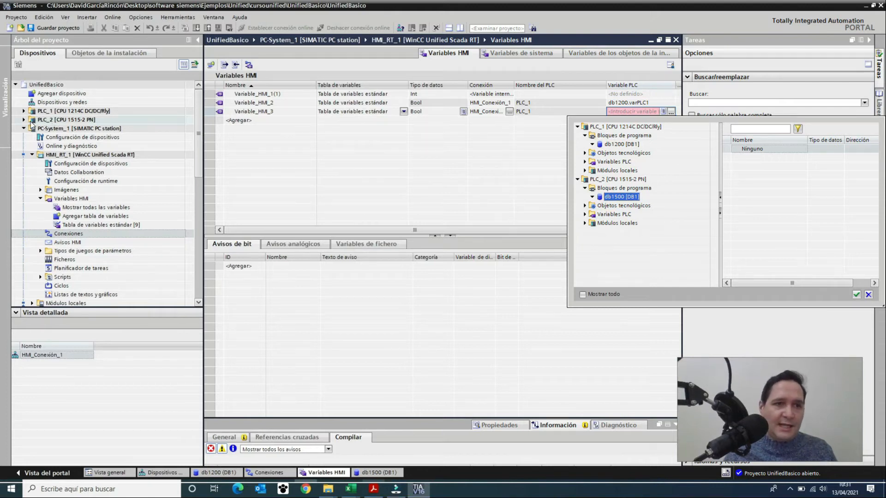
Step: Open the db1500 data block from the program blocks of PLC_2 for editing
click(24, 119)
click(23, 119)
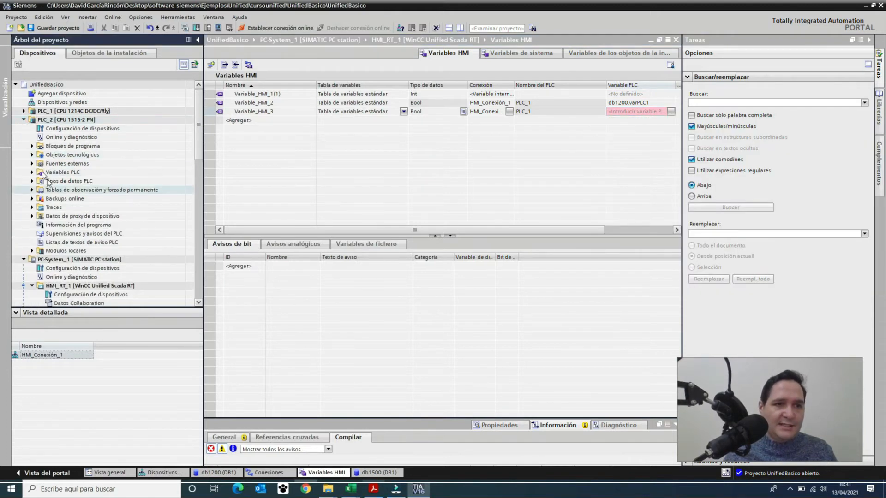
click(32, 146)
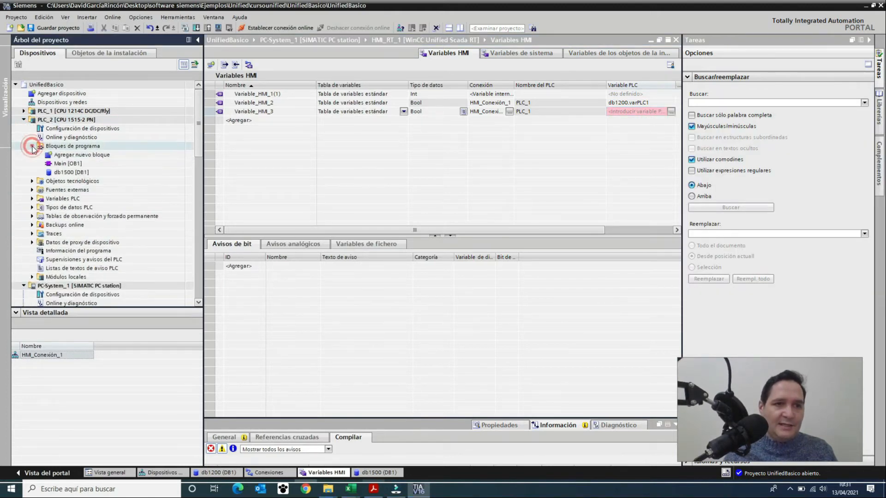
click(70, 172)
Step: Create the variables var1500_1 through var1500_12 in db1500 and save the project
click(277, 103)
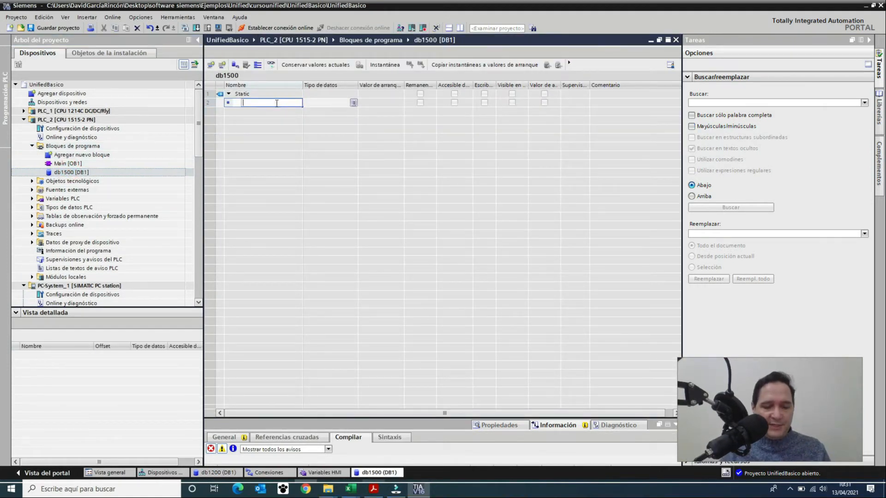
text(var1500)
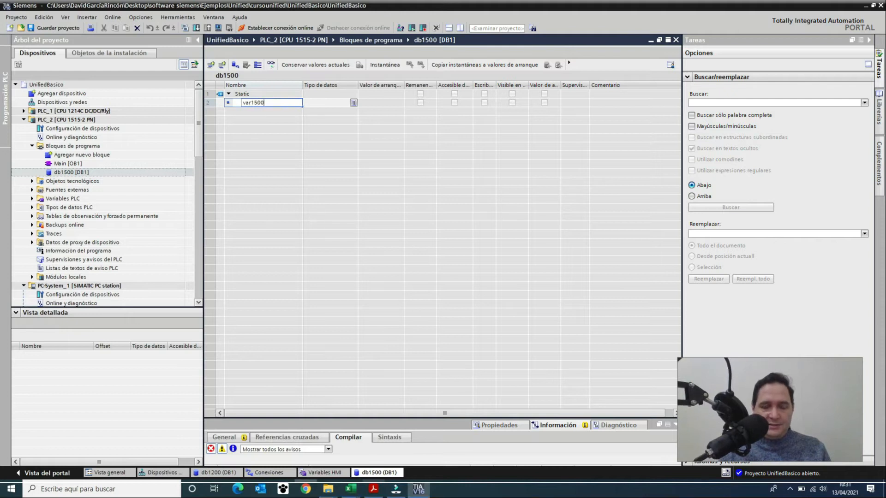
text(_1)
key(Return)
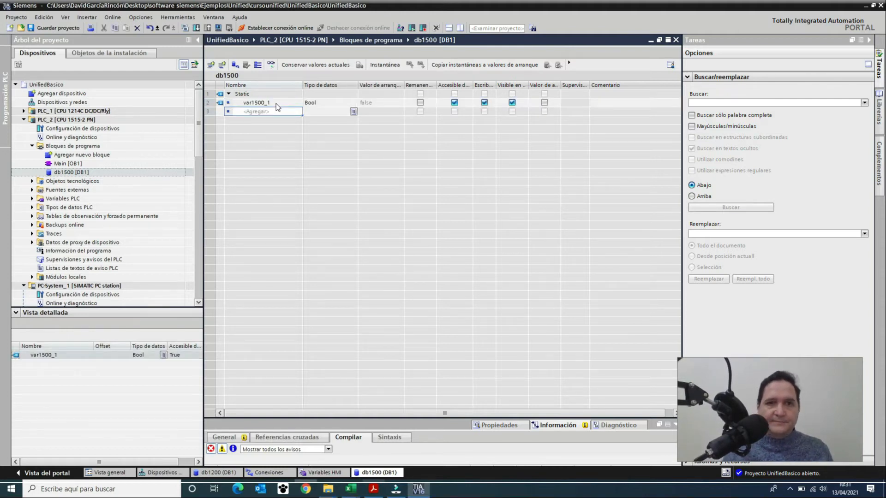
drag(303, 111, 302, 201)
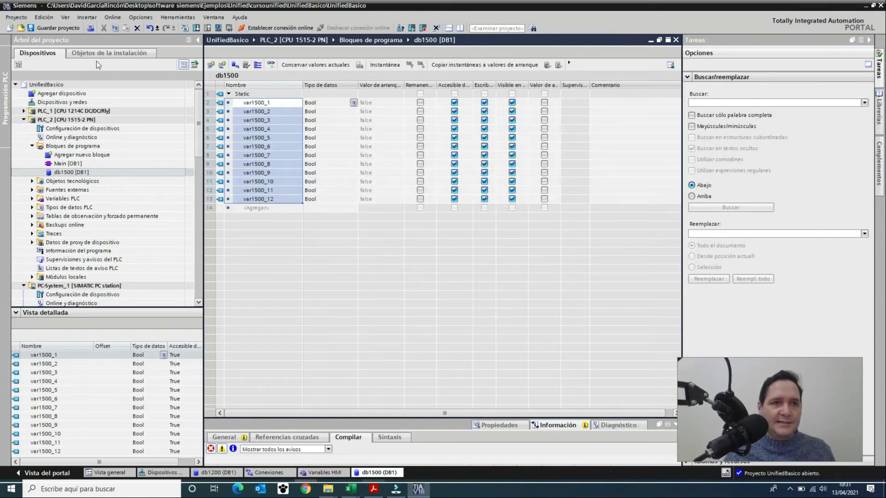
click(63, 29)
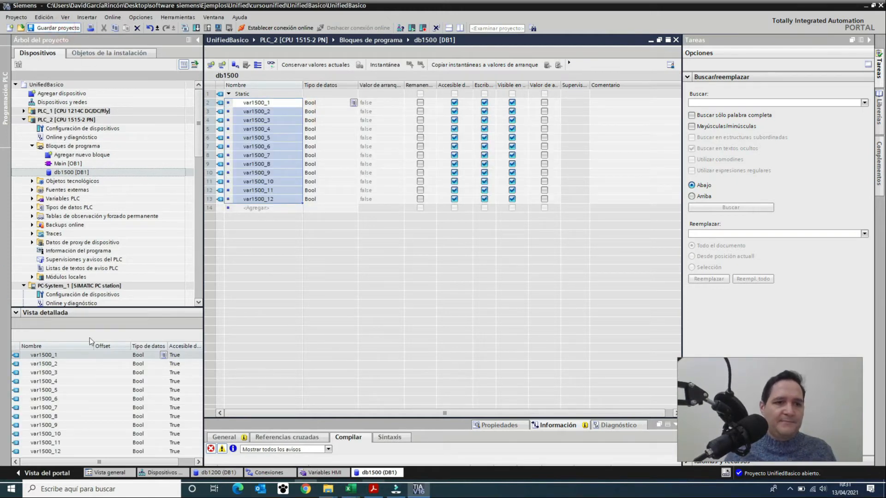
Step: Link the third HMI variable to var1500_1 from PLC_2's db1500 data block
click(325, 473)
click(671, 112)
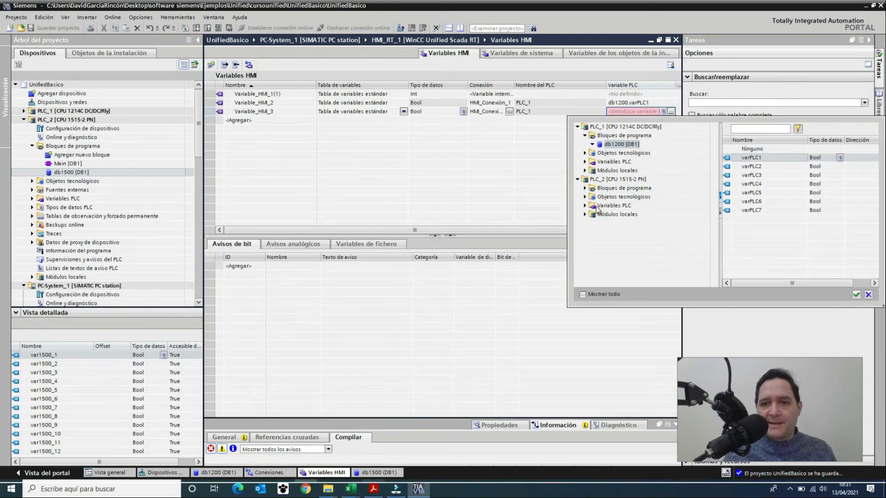
click(600, 205)
click(585, 189)
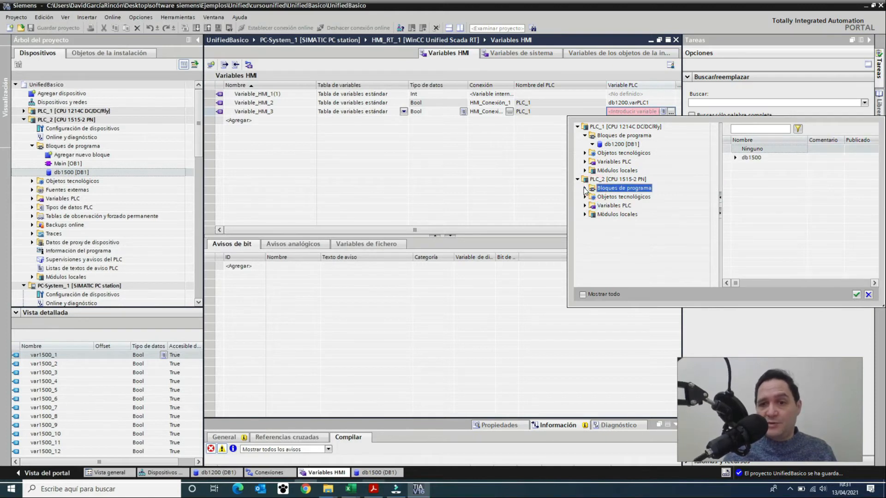
click(618, 197)
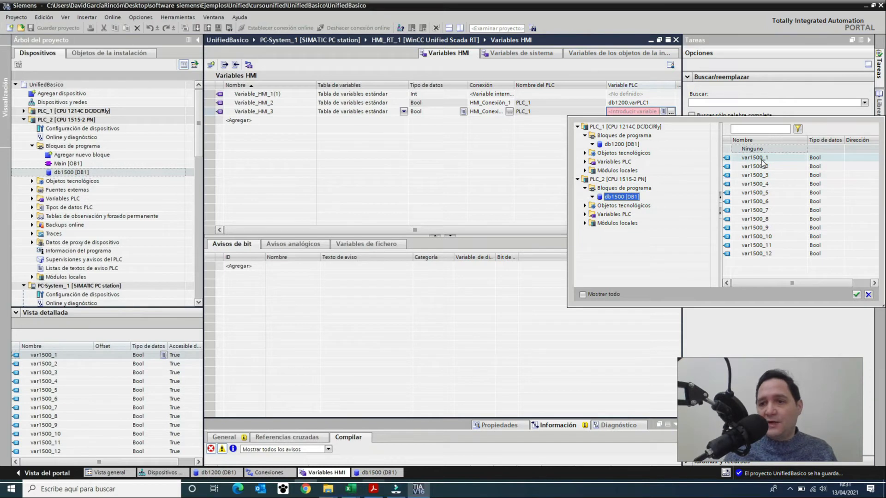
double_click(762, 158)
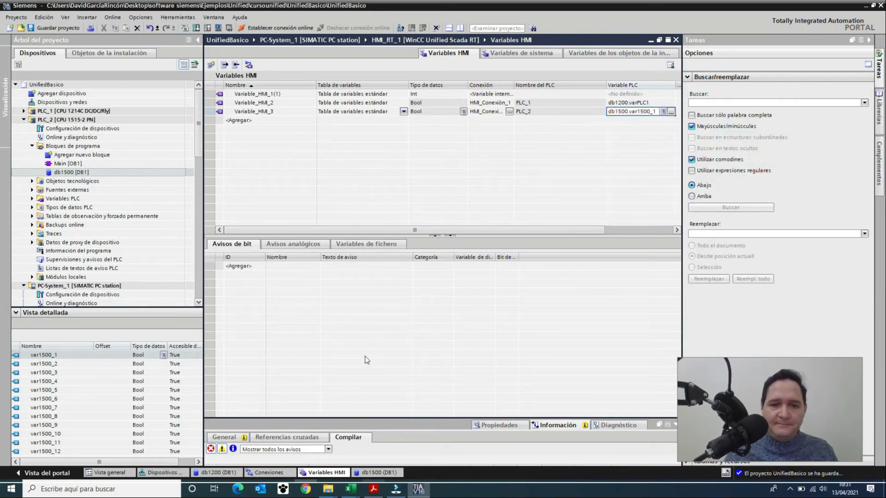
Step: Check the parameters of HMI_Conexión_2 to PLC_2 in the list of HMI connections
click(276, 473)
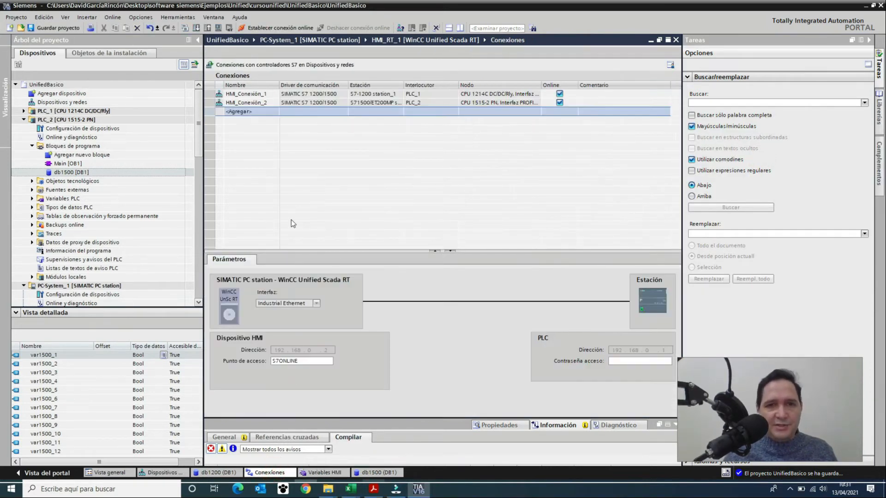
click(288, 102)
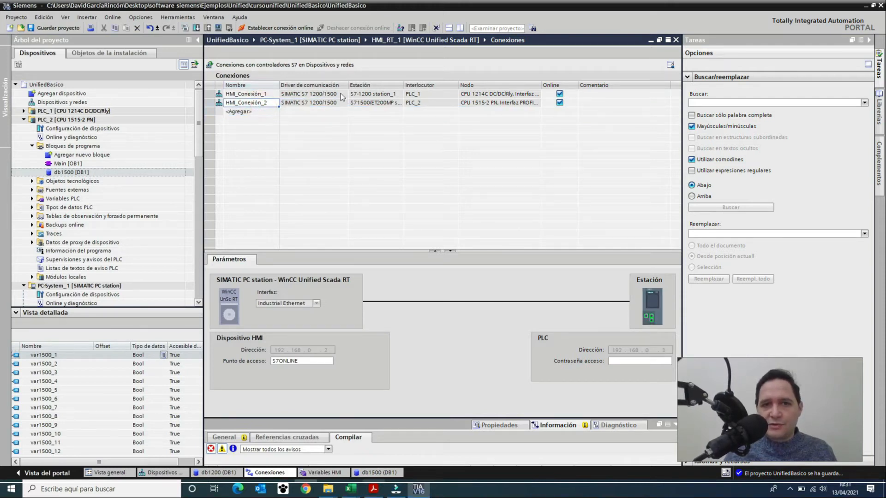
Step: Widen the Nodo column of the connections list and compare the data types and connections of the three HMI variables
drag(541, 86, 564, 86)
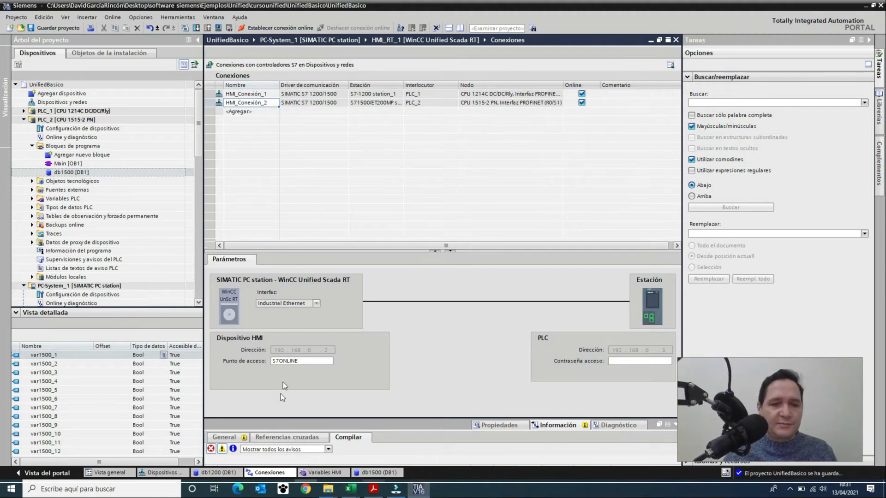
click(333, 473)
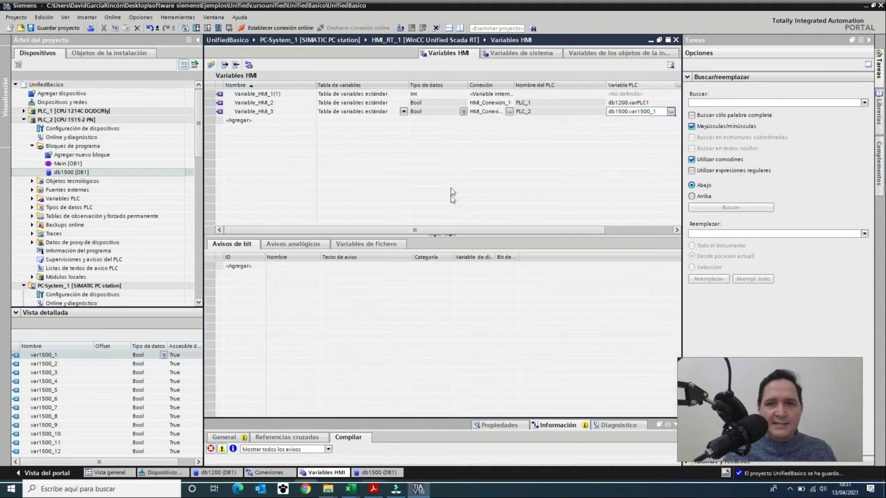
click(425, 102)
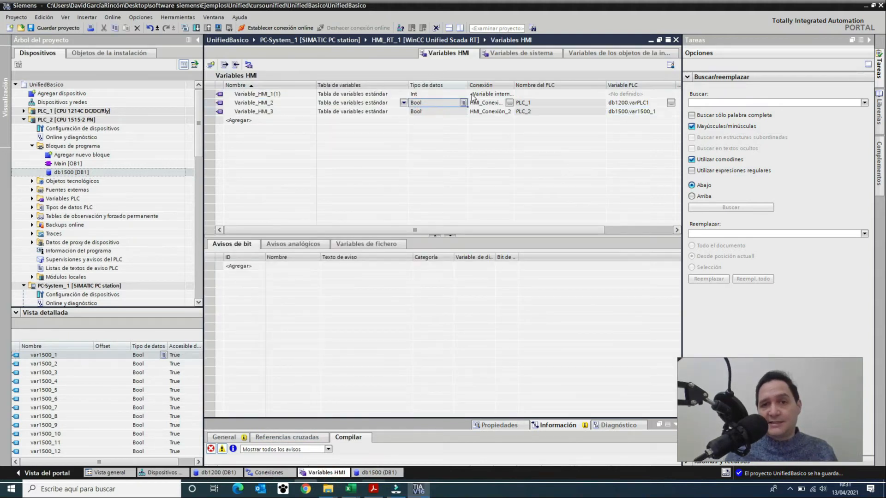
click(473, 95)
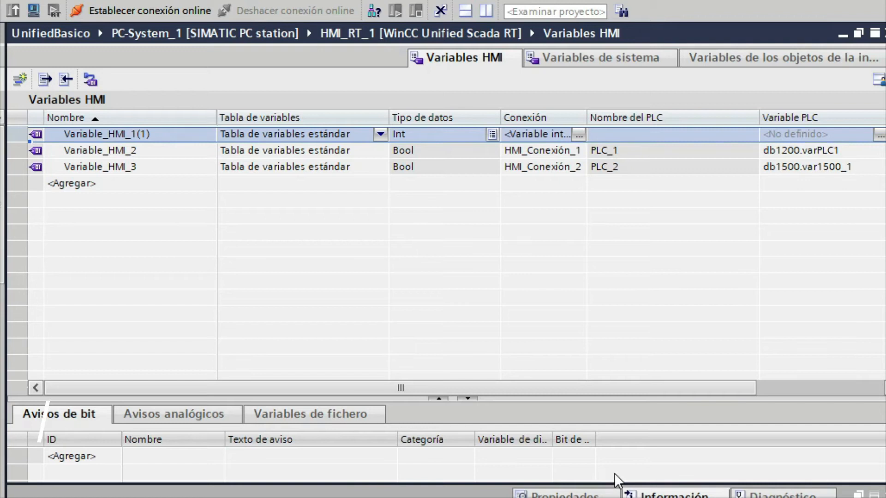
click(129, 153)
click(130, 137)
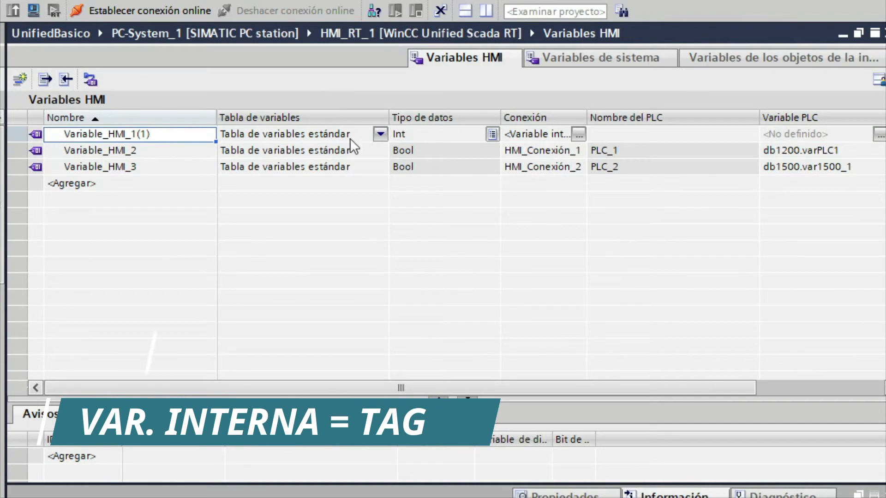
click(172, 152)
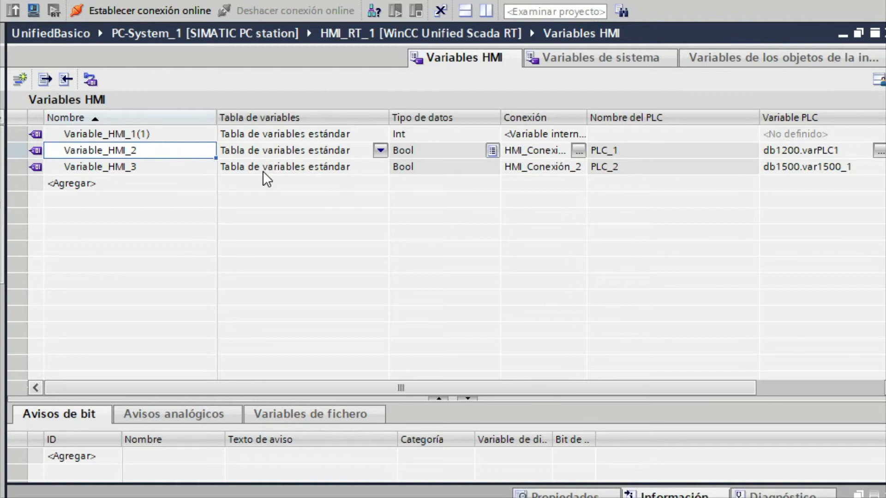
click(441, 154)
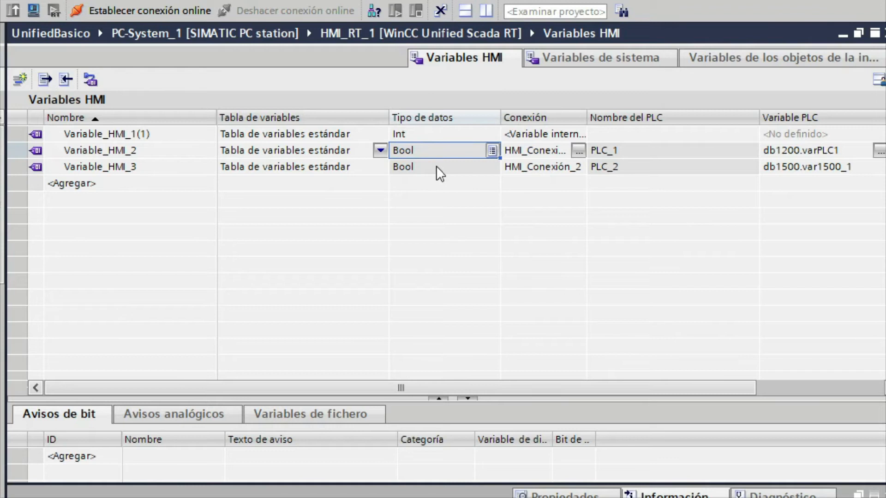
click(422, 149)
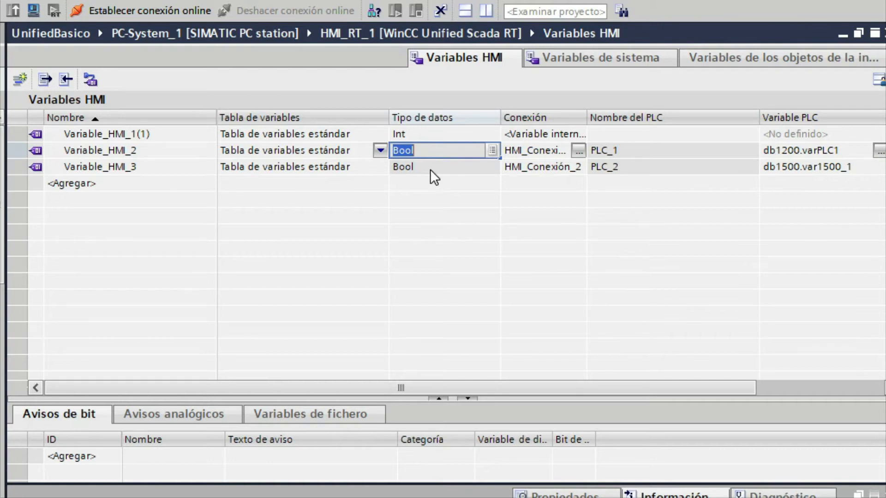
click(430, 169)
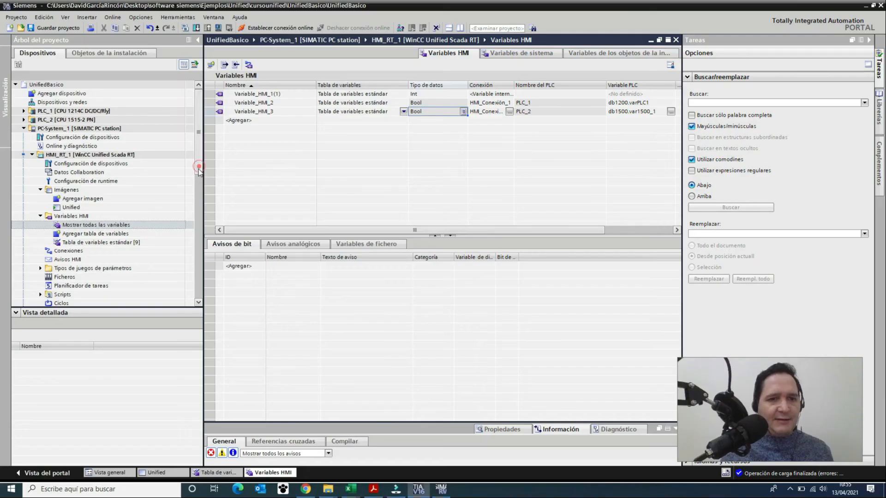
Step: Look at the Ficheros editor of HMI_RT_1 and return to the HMI variables table
scroll(198, 171, down, 3)
click(78, 200)
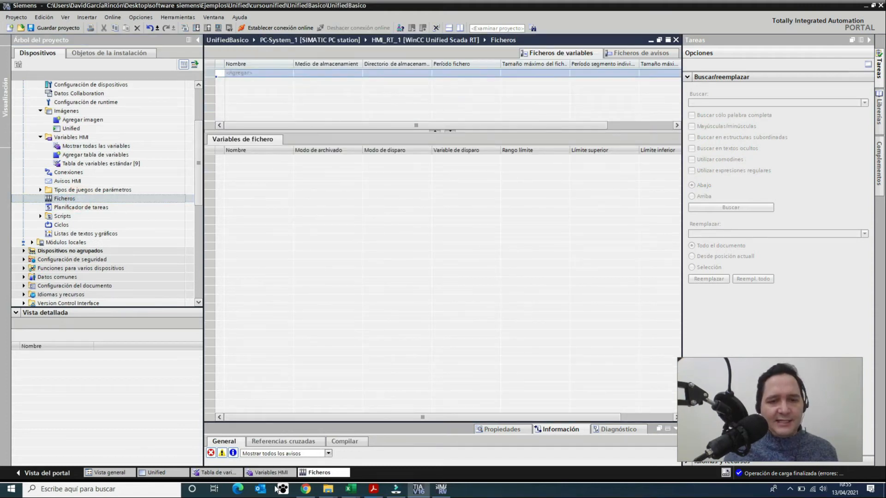
click(271, 472)
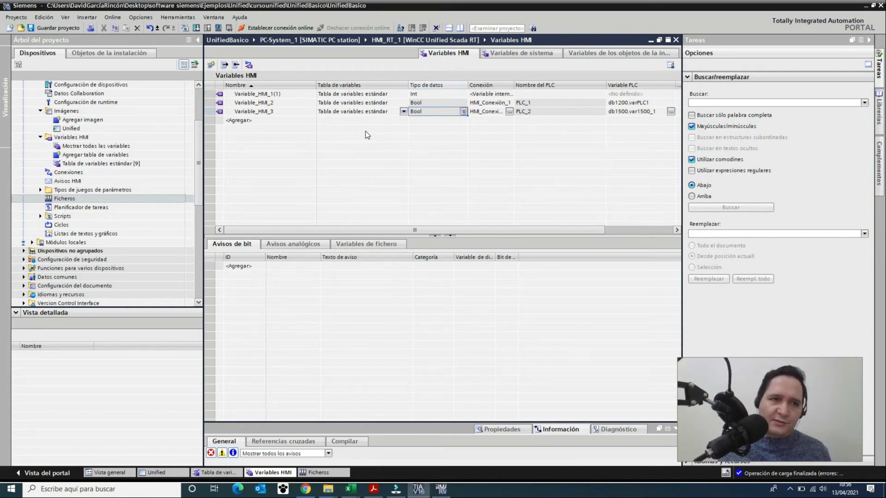
Step: Try Microsoft SQL as the database type in the runtime configuration's Sistema de memoria settings and set it back to SQLite
double_click(92, 103)
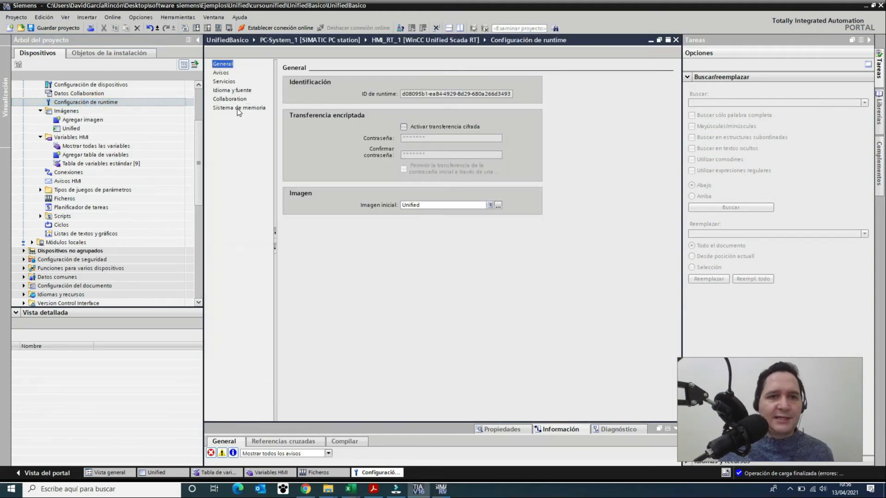
click(237, 109)
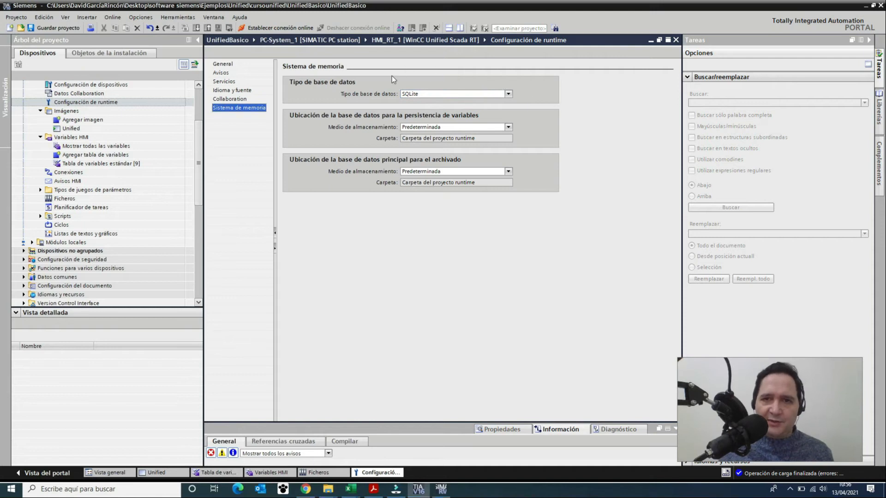
click(508, 94)
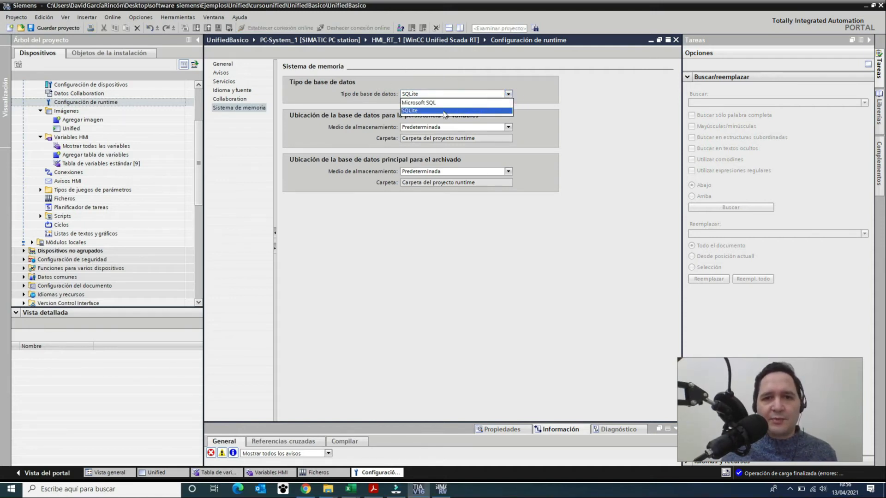
click(418, 103)
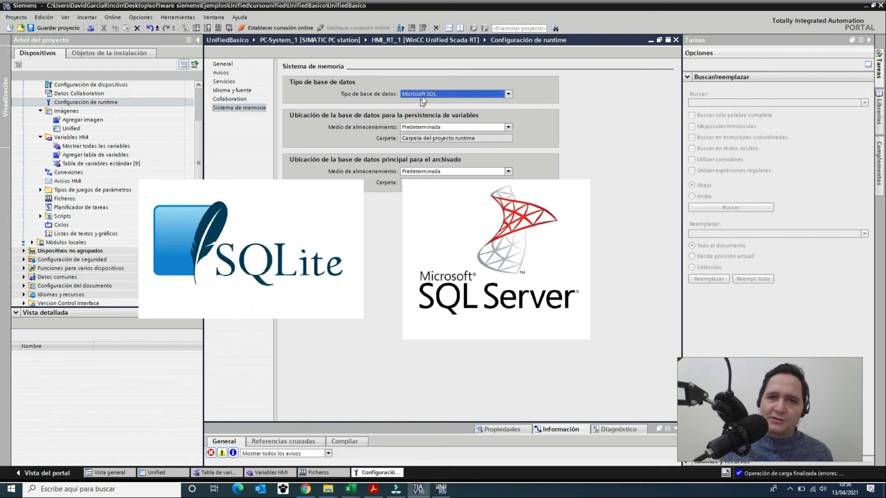
click(508, 95)
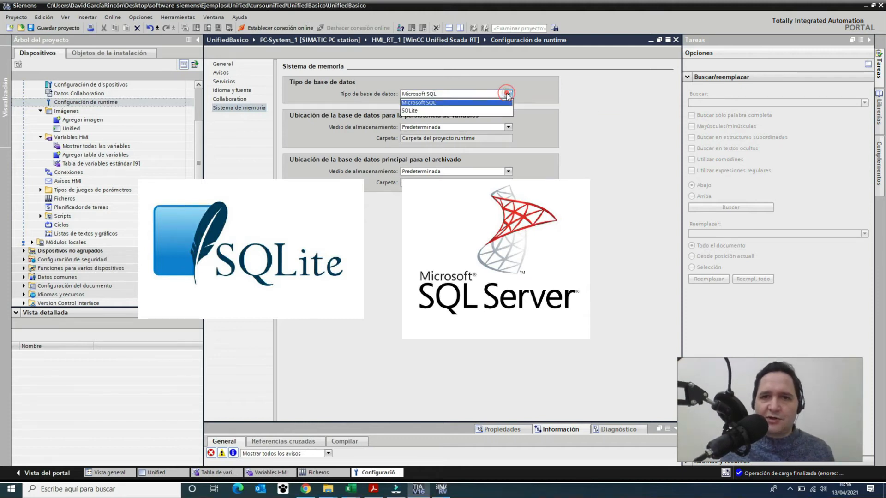
click(456, 112)
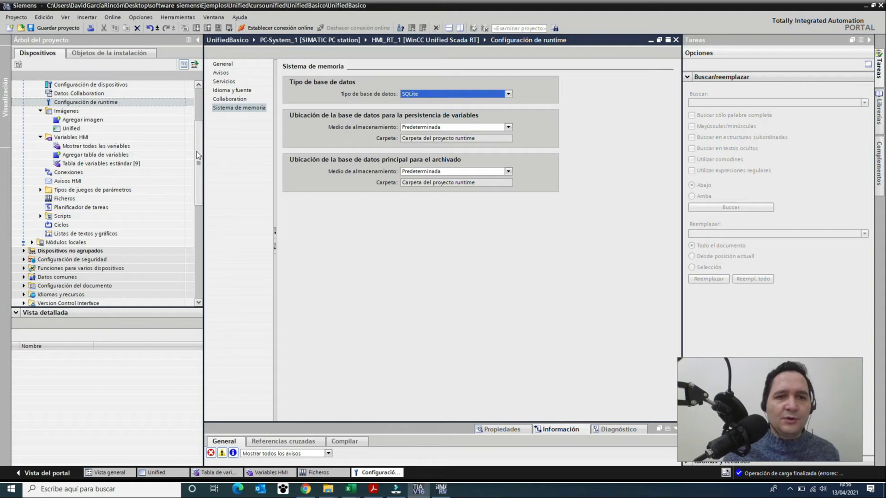
Step: Add a variable log in the Ficheros of HMI_RT_1 and name it youtube, accepting the loss of online change loading
scroll(196, 152, up, 2)
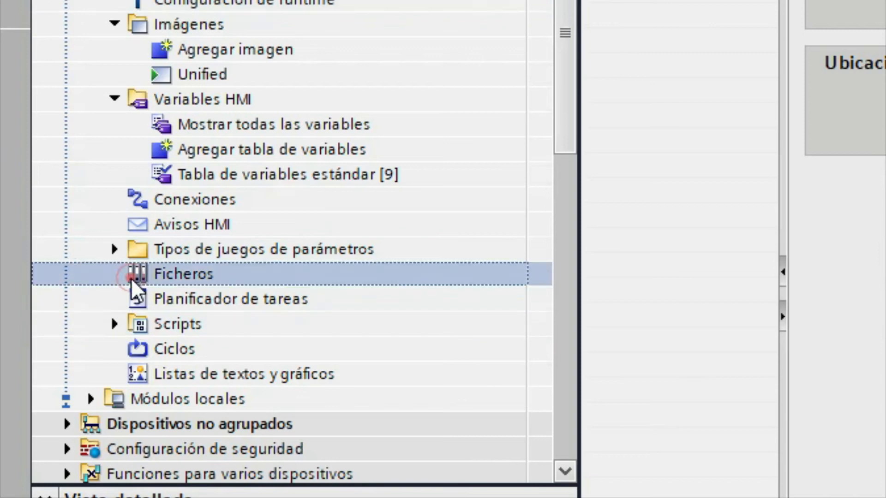
double_click(131, 276)
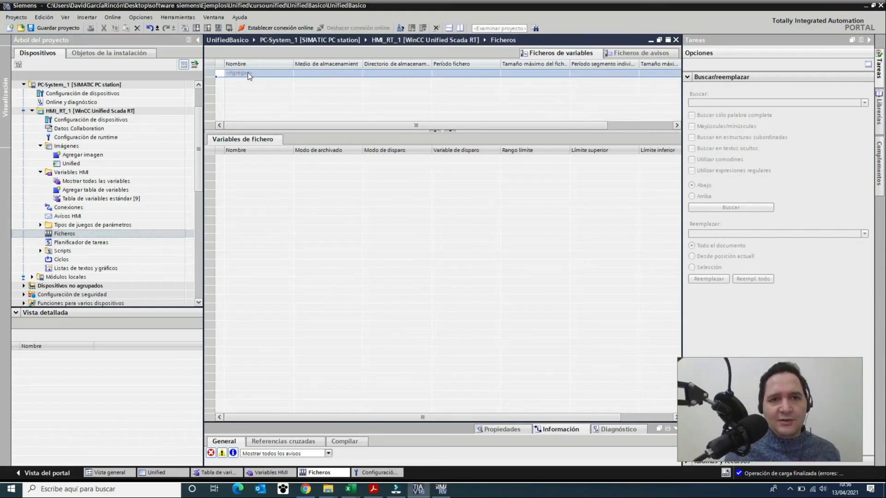
double_click(248, 73)
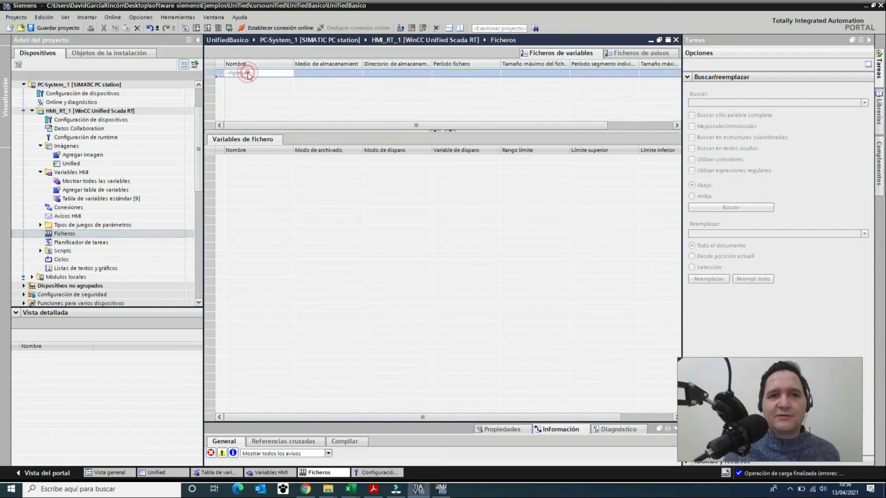
click(253, 166)
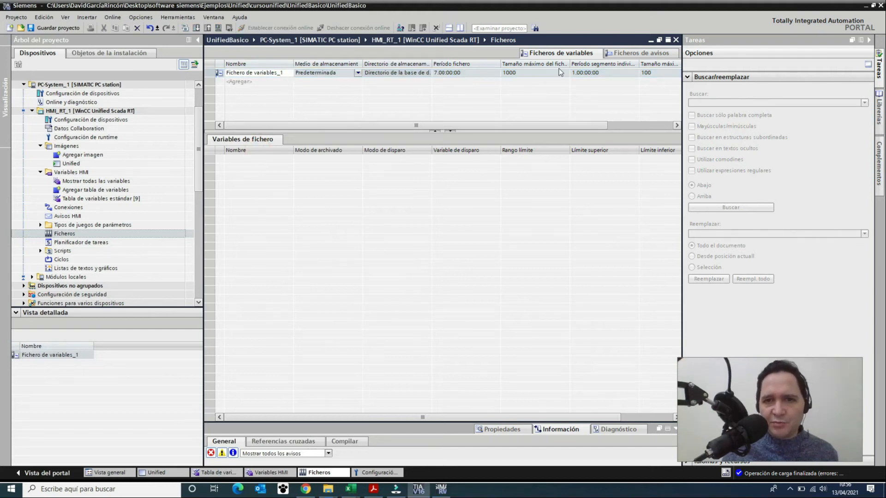
double_click(271, 73)
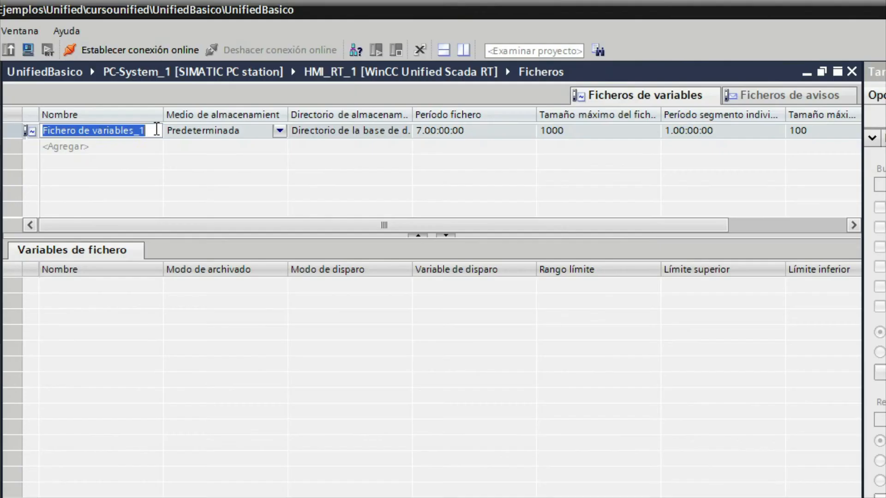
text(youtube)
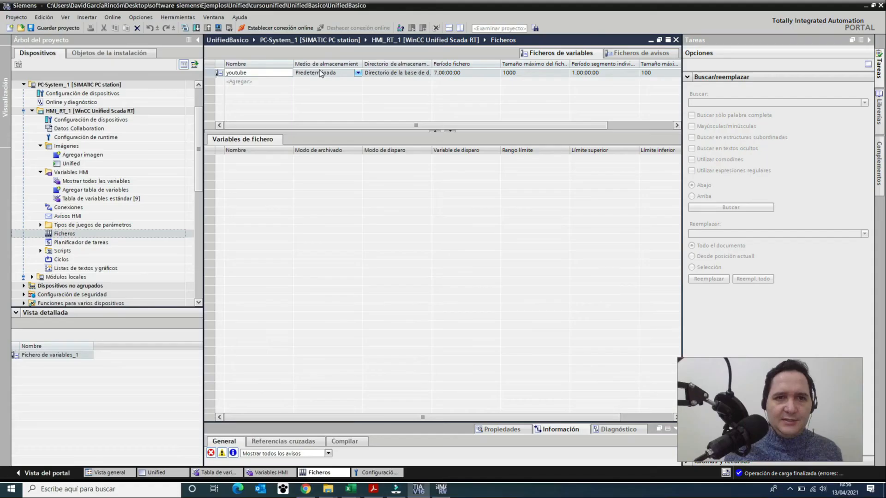
key(Return)
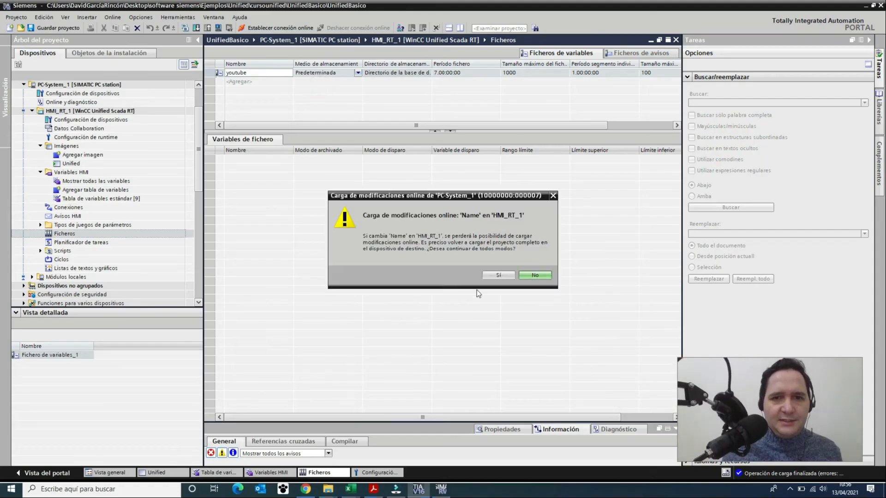
click(505, 276)
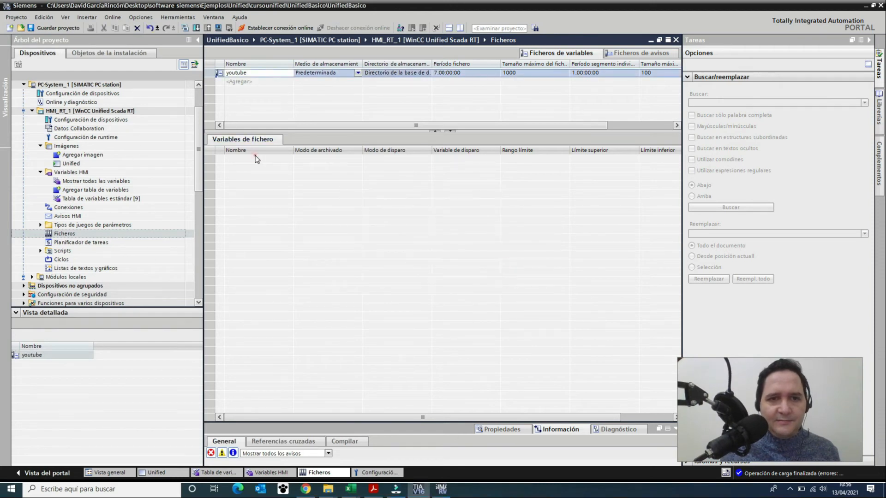
click(271, 175)
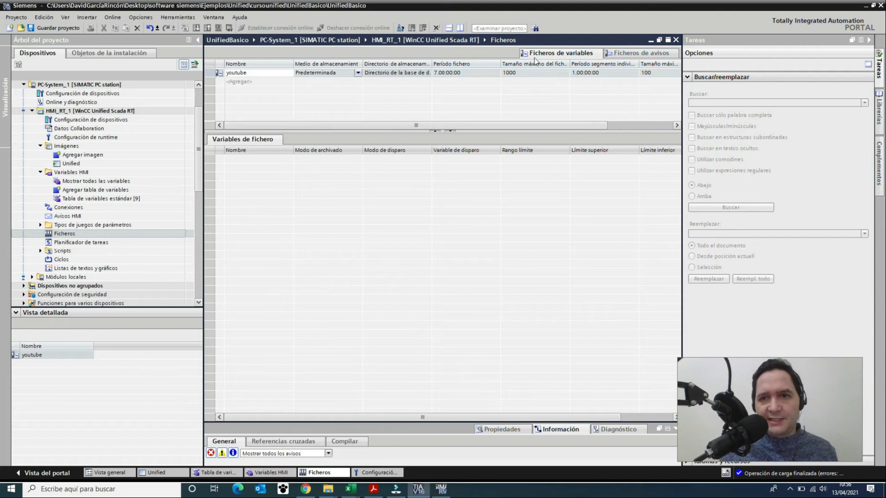
drag(575, 125, 533, 127)
click(258, 190)
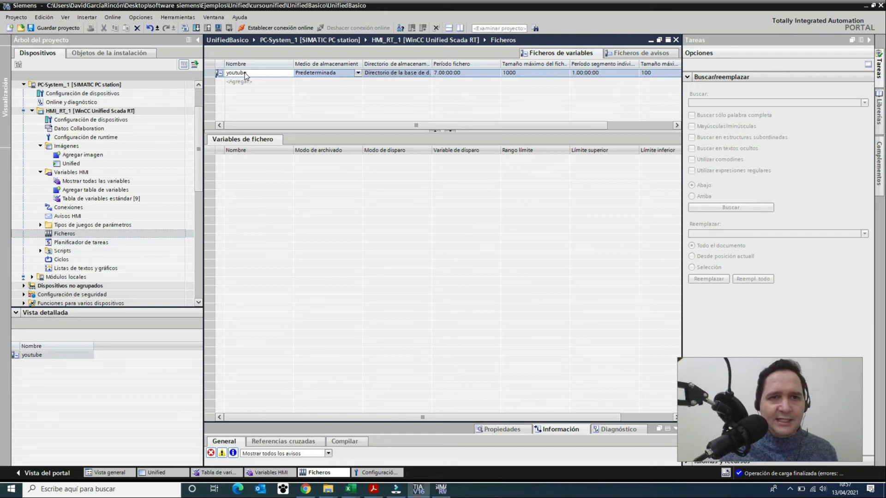
Step: Review the Avisos de bit, Avisos analógicos and Variables de fichero lists of Variable_HMI_3 in the HMI variables table
click(269, 473)
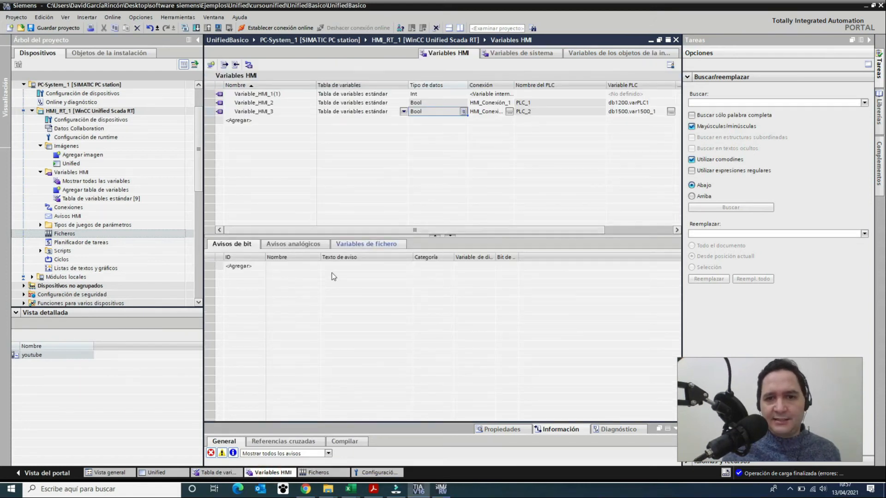
click(353, 246)
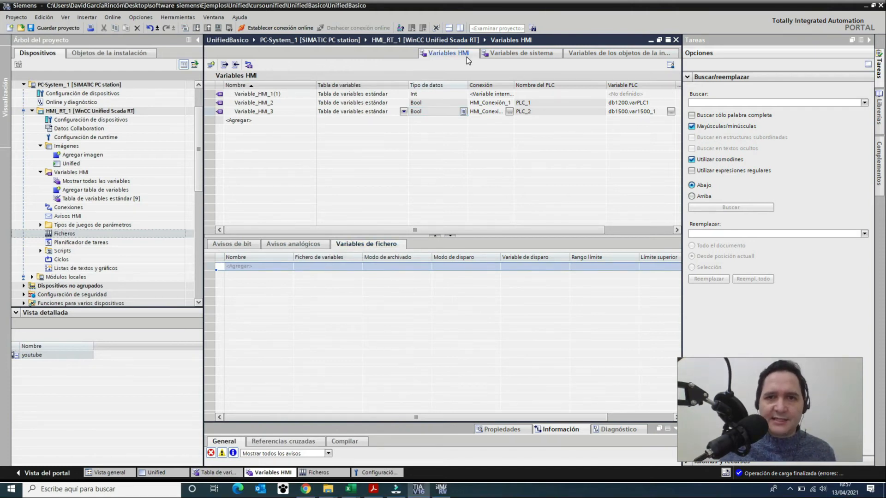
click(245, 247)
click(273, 246)
click(244, 246)
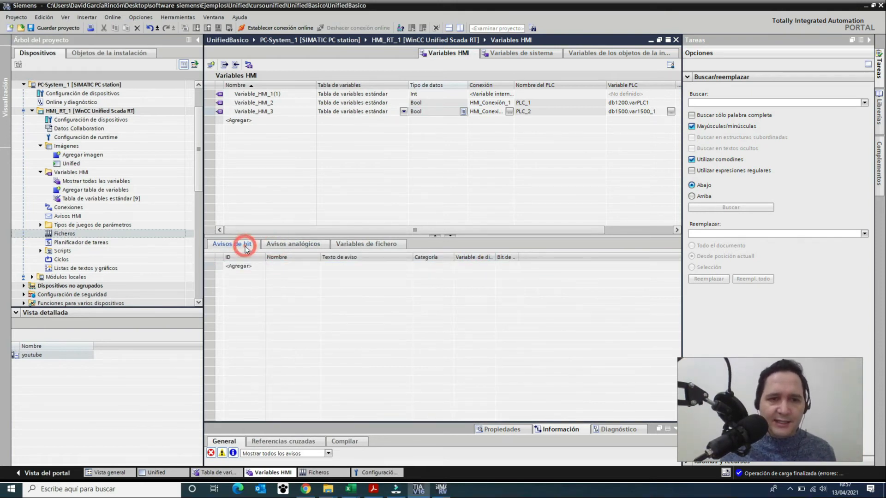
click(280, 247)
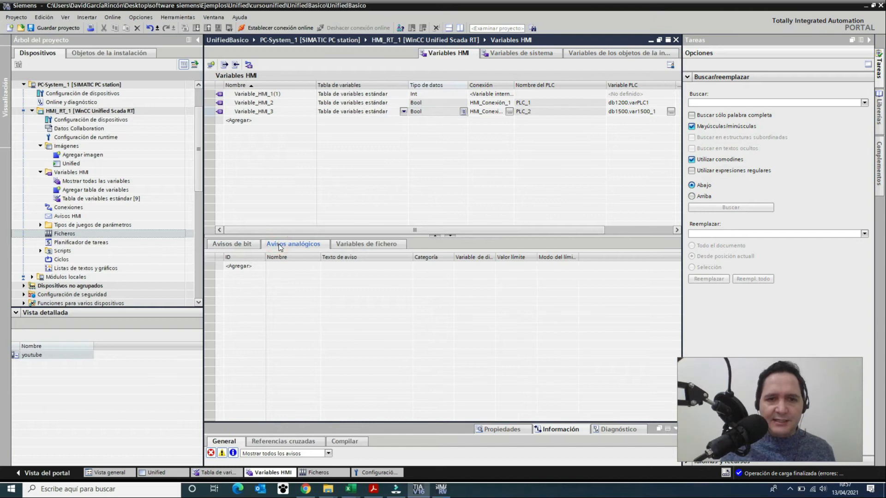
click(343, 246)
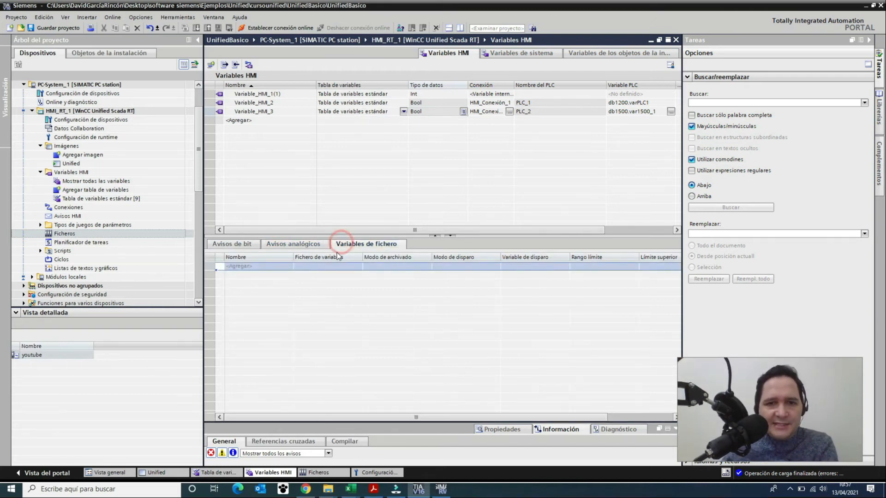
Step: Add a file variable to Variable_HMI_3 under Variables de fichero, in the youtube log, and name it var1
double_click(249, 267)
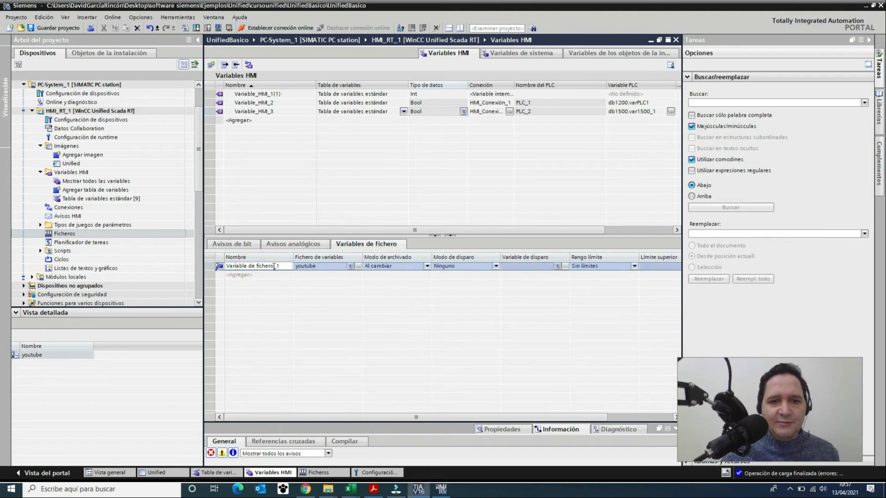
click(273, 112)
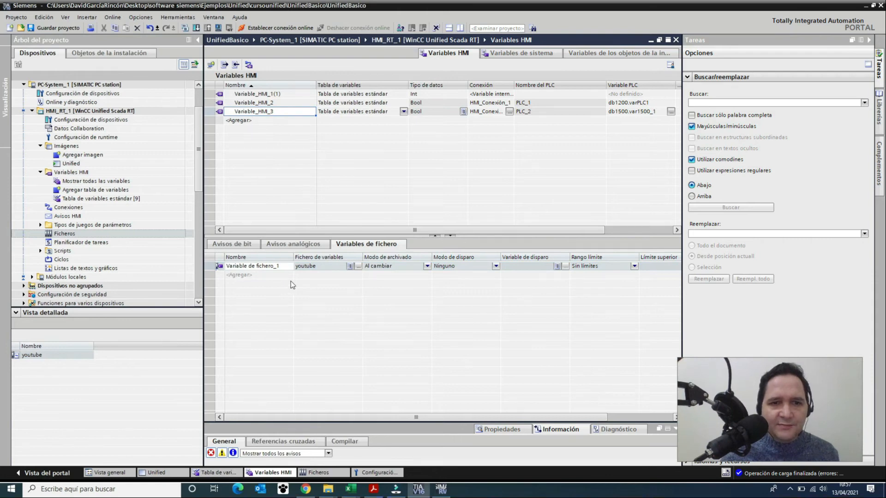
click(274, 266)
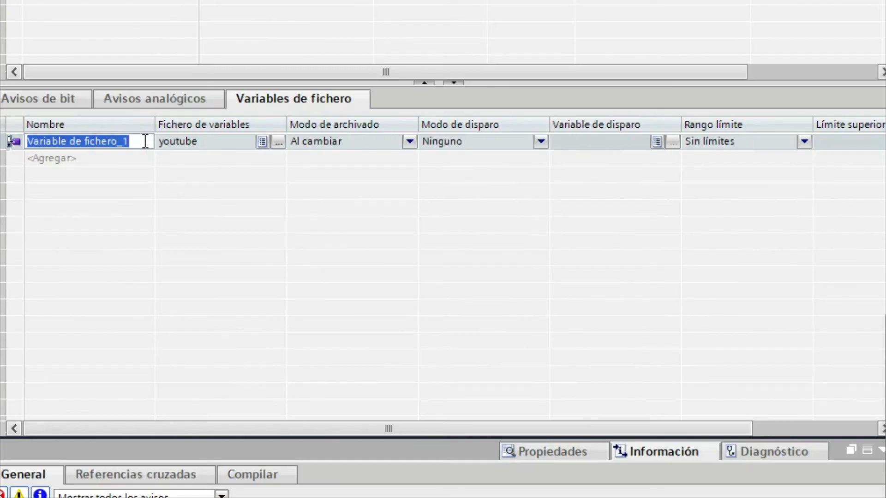
text(var)
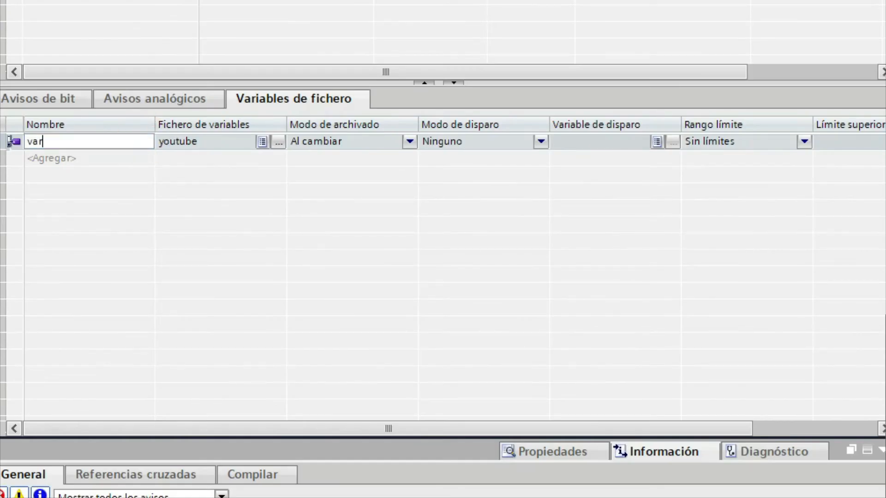
text(1)
key(Return)
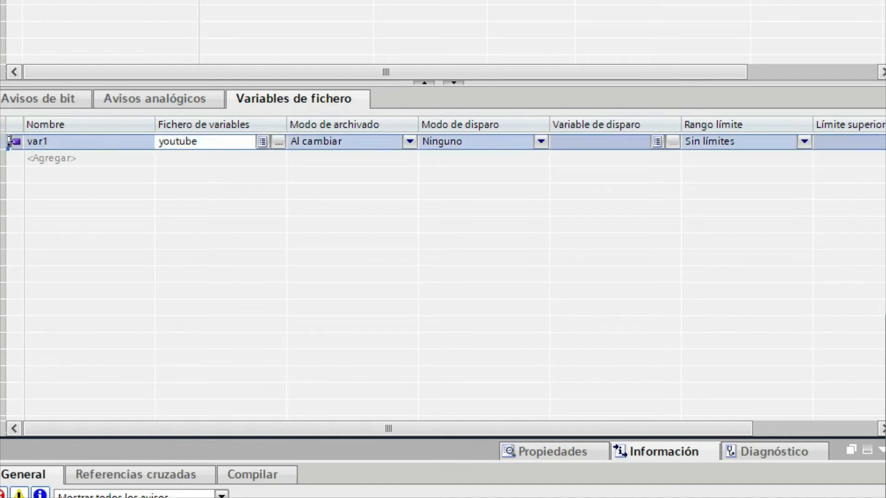
Step: Examine the archiving mode options of var1 and compare the Variables de fichero lists of the three HMI variables
click(229, 145)
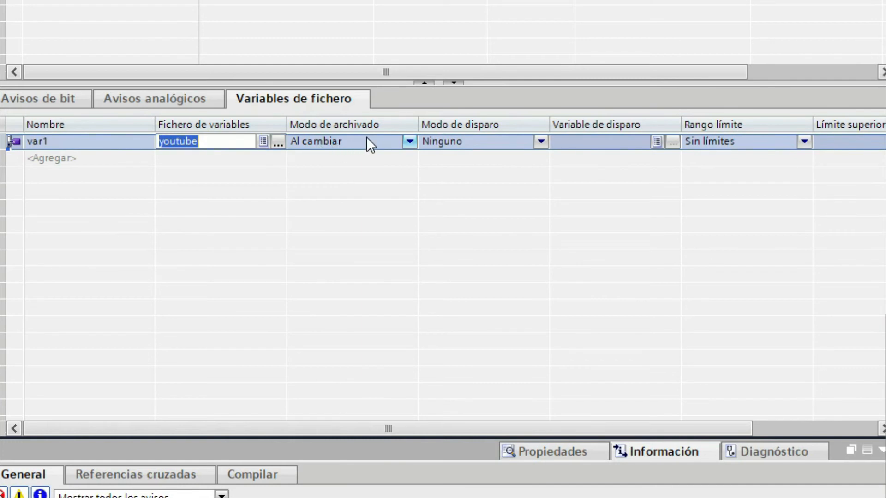
click(409, 144)
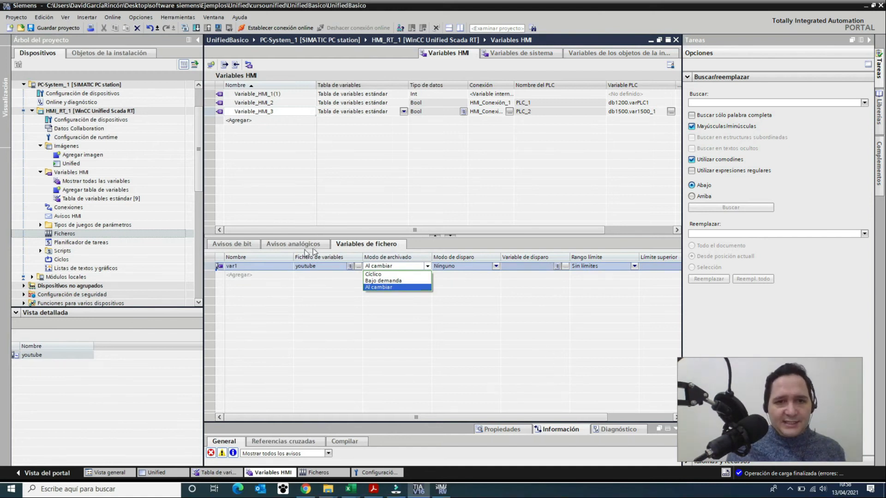
click(254, 271)
click(271, 112)
click(271, 112)
click(273, 93)
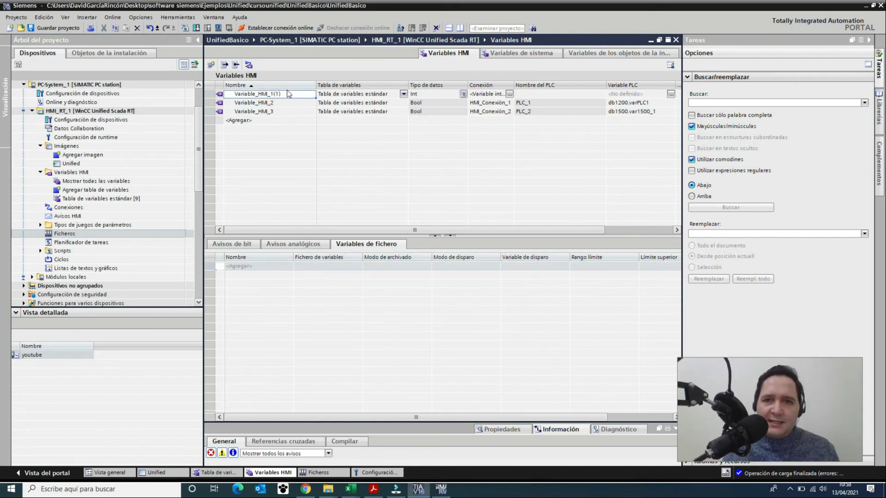
click(292, 106)
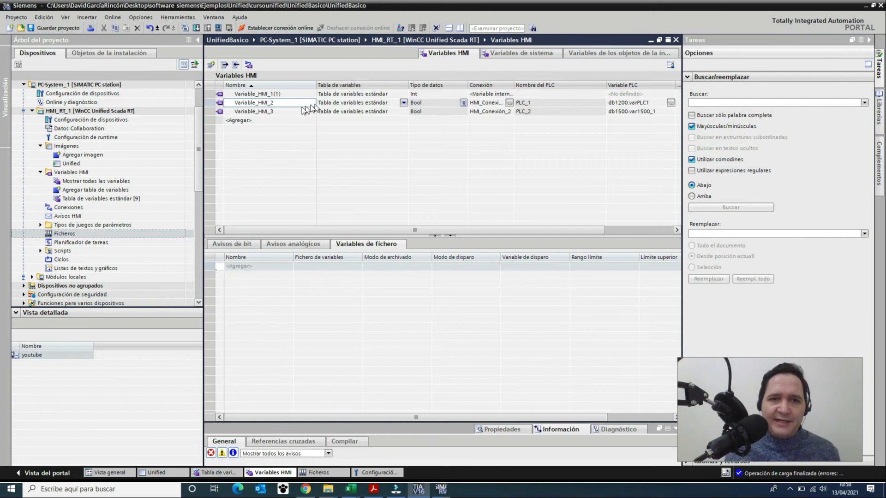
click(291, 111)
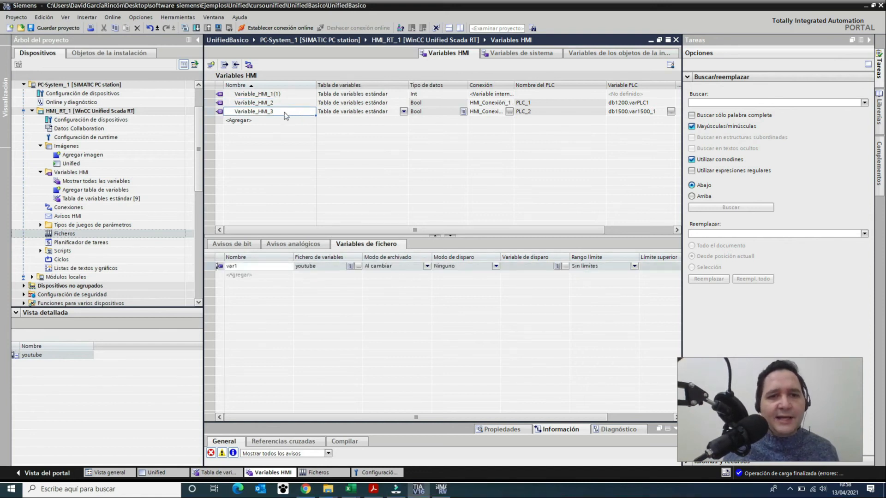
click(274, 268)
click(275, 267)
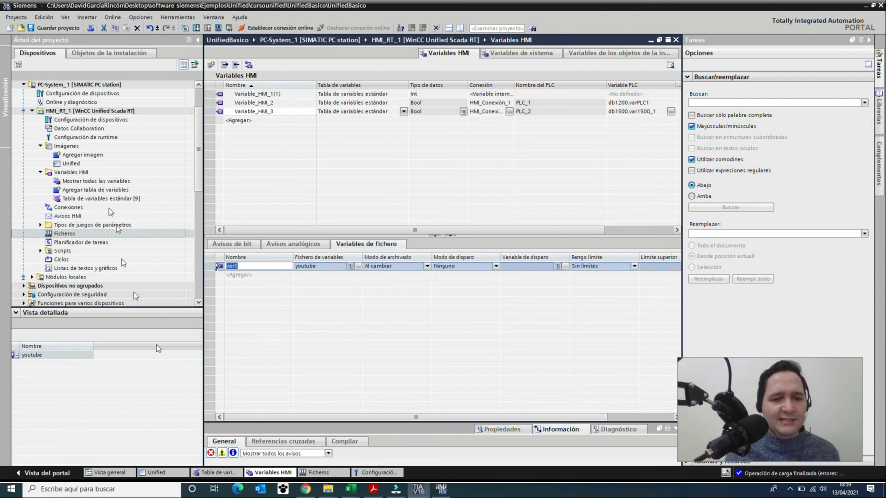
Step: Place a Visor de curvas control in the Unified image and show its properties in an enlarged area
click(73, 163)
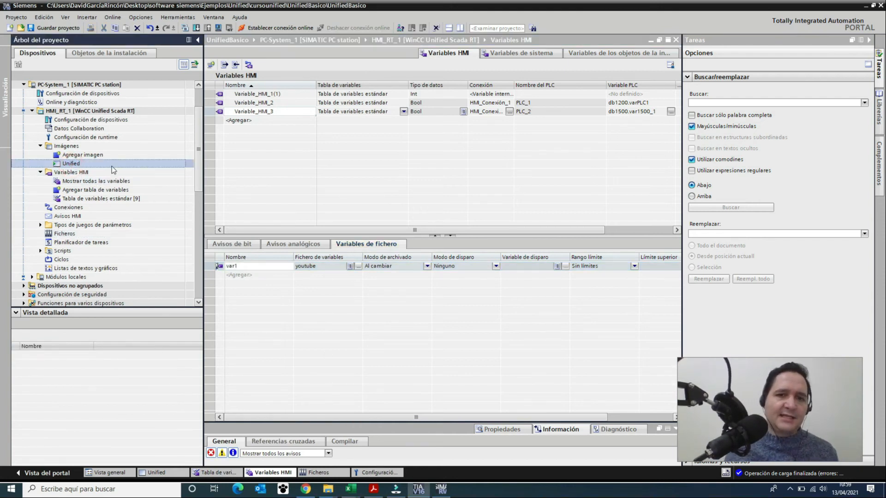
double_click(69, 164)
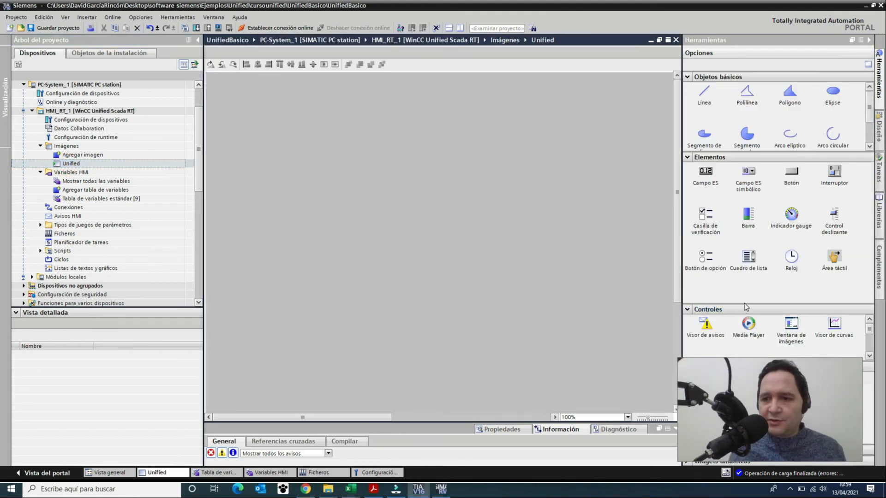
drag(833, 325, 264, 115)
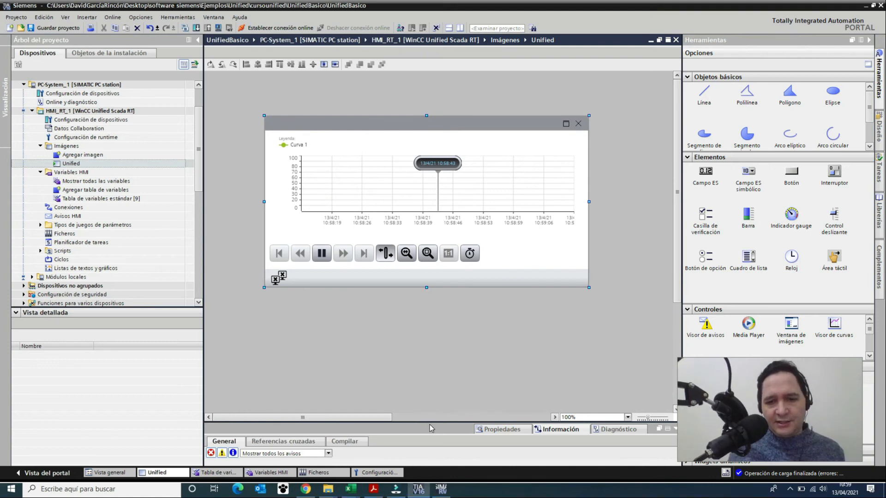
drag(430, 422, 465, 326)
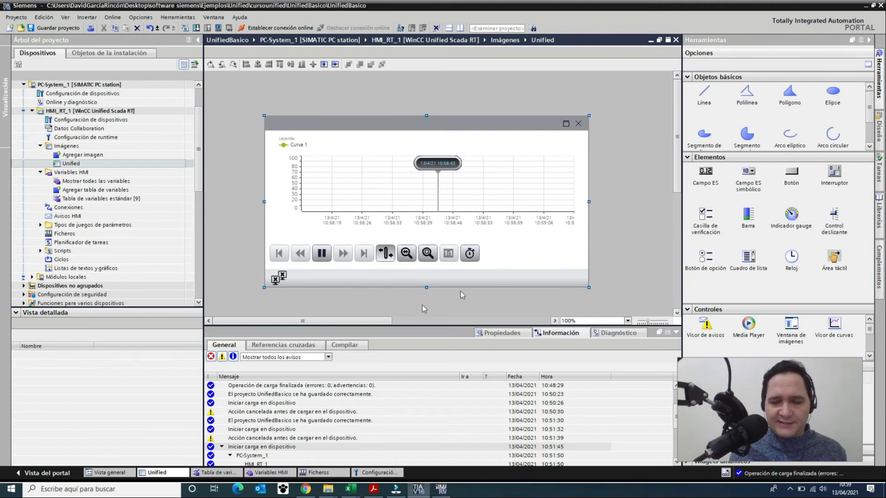
click(503, 336)
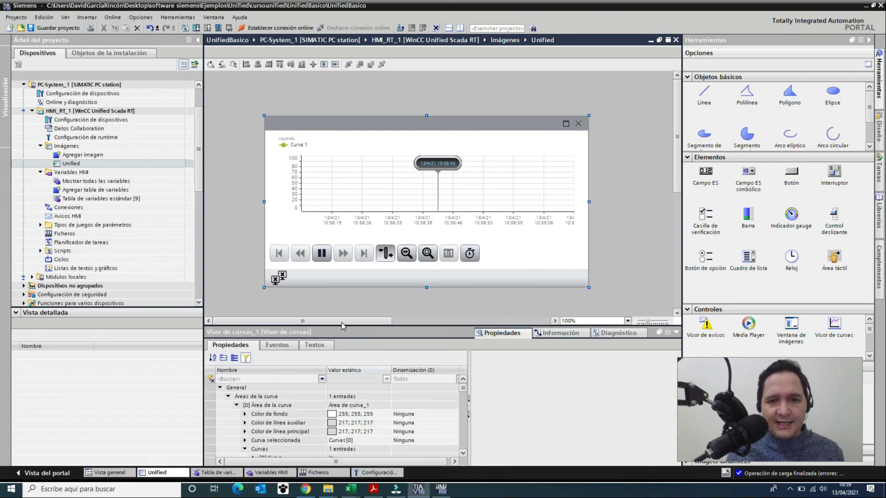
drag(343, 328, 342, 218)
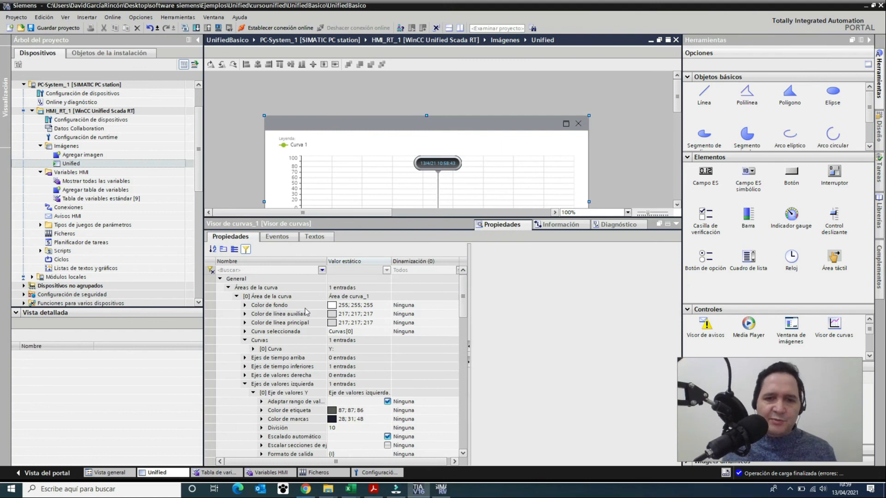
Step: Examine the properties of curve [0] in the Visor de curvas, including the entries of its Origen de datos Y
click(341, 349)
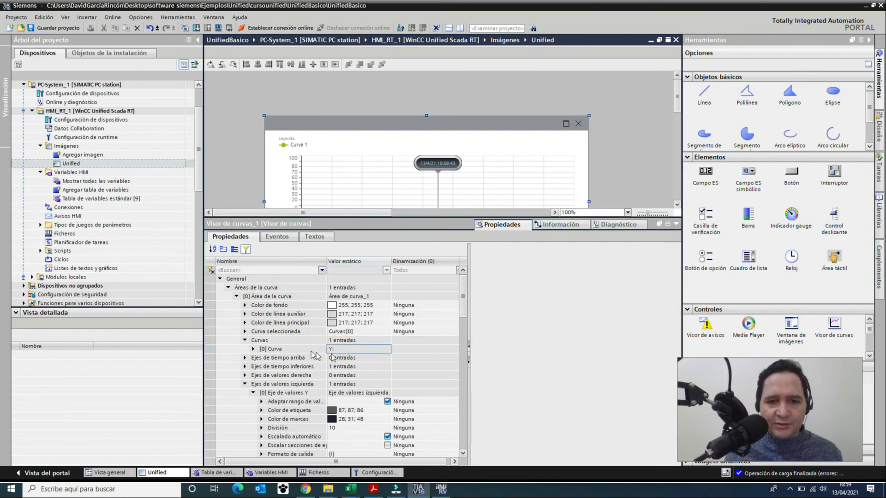
click(277, 395)
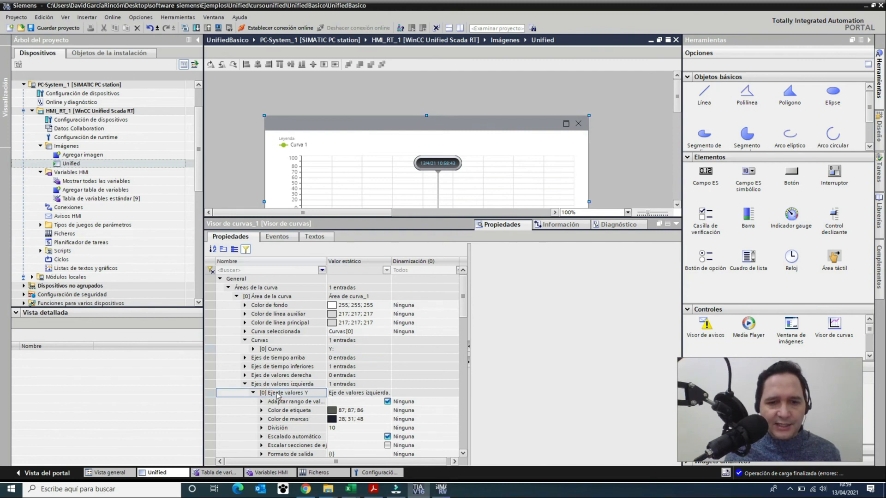
scroll(278, 395, down, 2)
click(253, 305)
scroll(254, 311, up, 2)
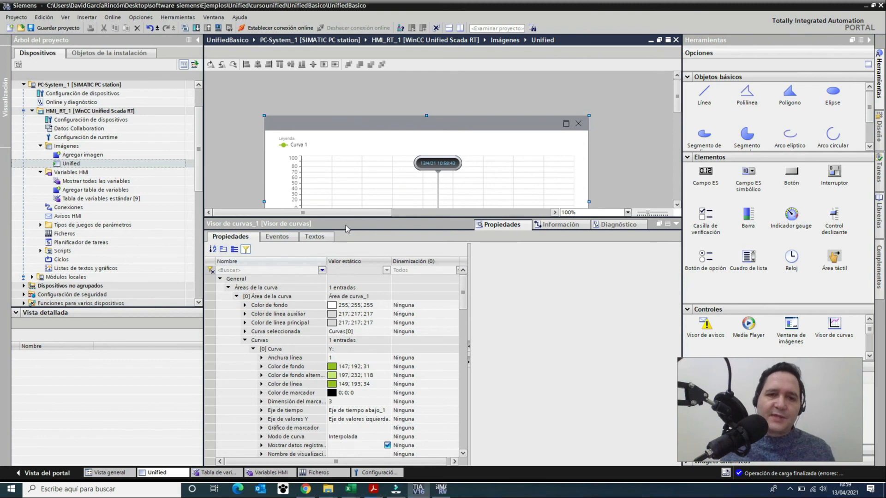
scroll(313, 418, down, 2)
click(314, 419)
scroll(346, 440, down, 2)
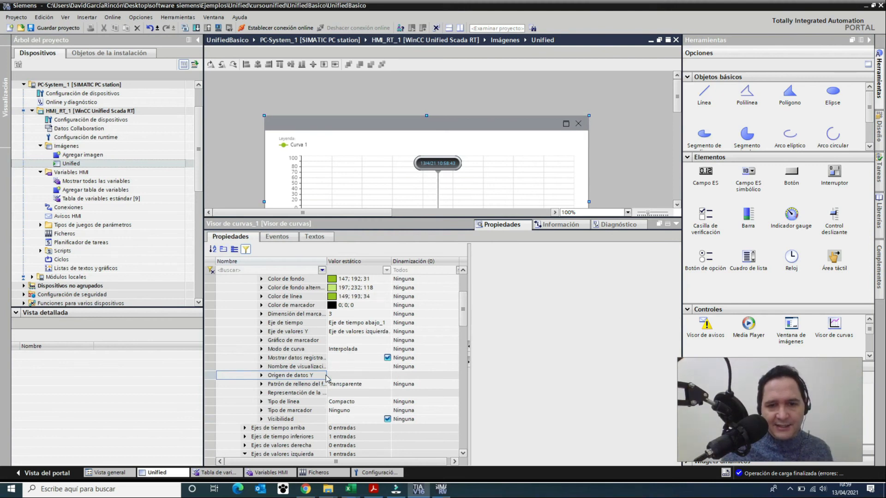
scroll(263, 377, up, 3)
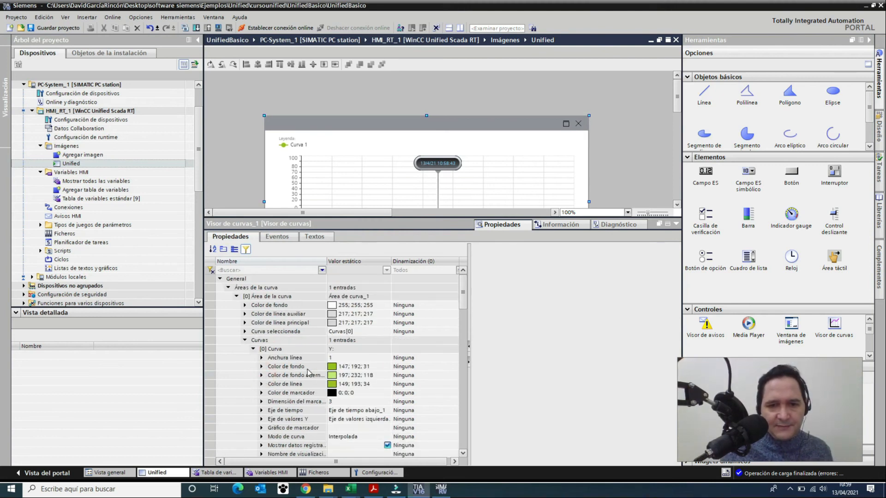
scroll(318, 354, down, 2)
scroll(318, 354, down, 2)
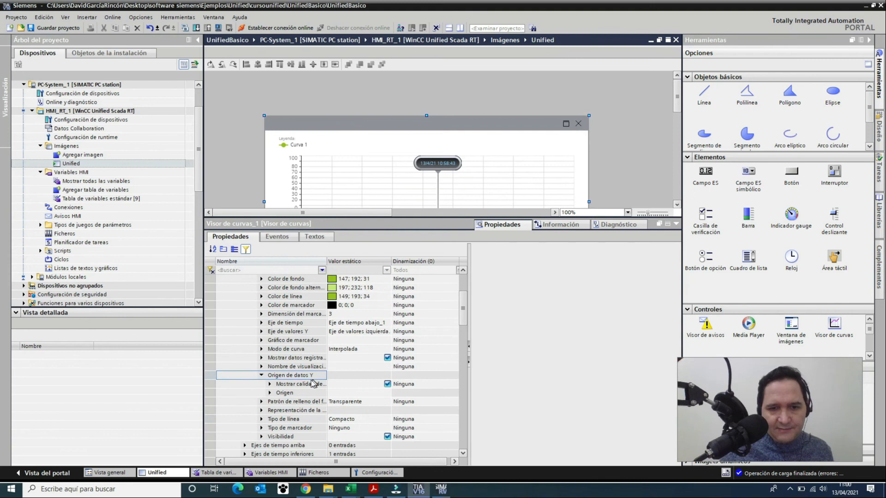
click(306, 392)
click(370, 376)
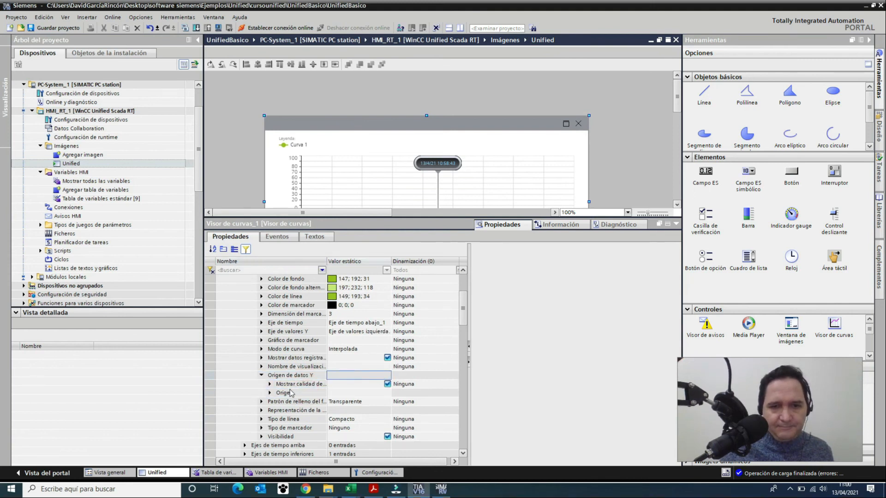
scroll(272, 397, up, 4)
scroll(273, 396, down, 4)
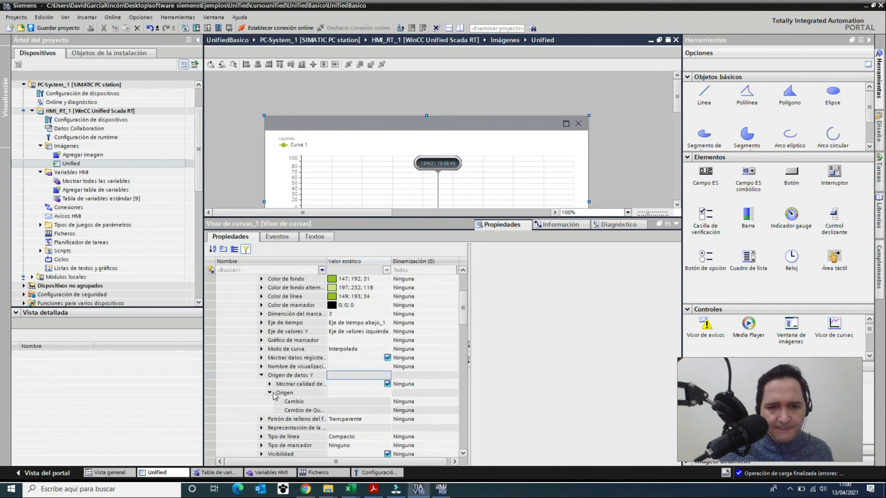
Step: Set the source type of curve [0]'s Origen de datos Y to Variable de fichero
click(302, 393)
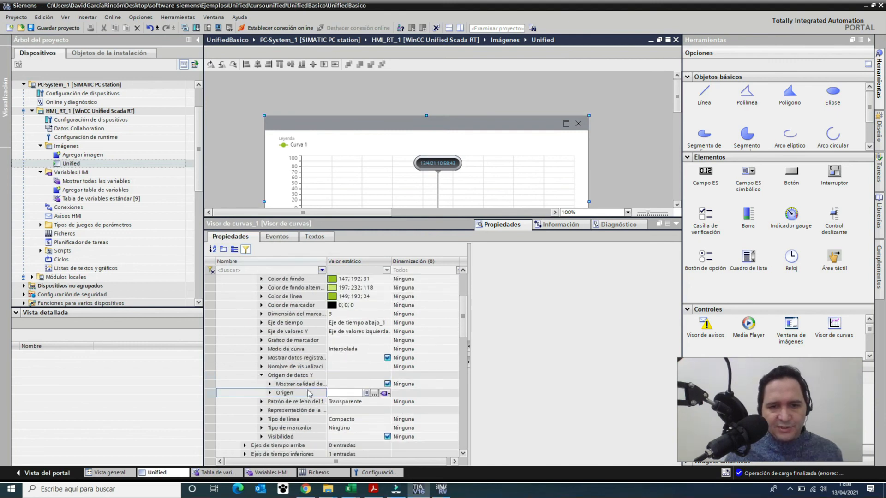
click(373, 394)
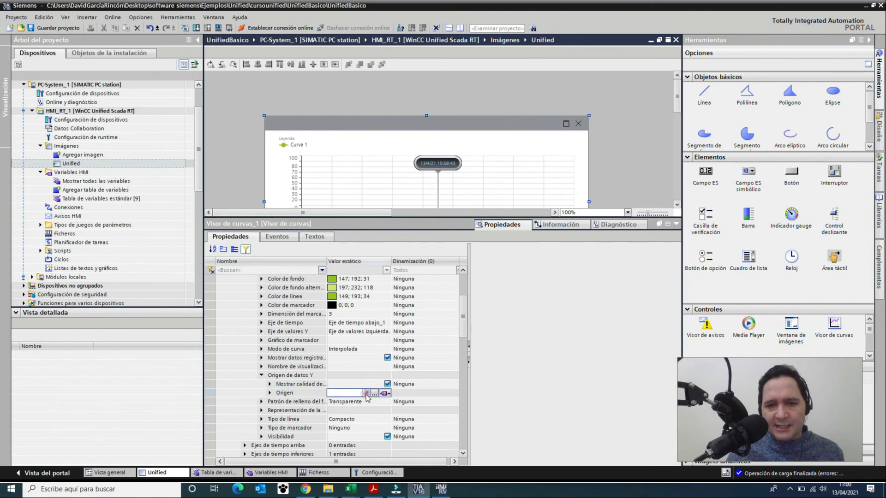
click(374, 394)
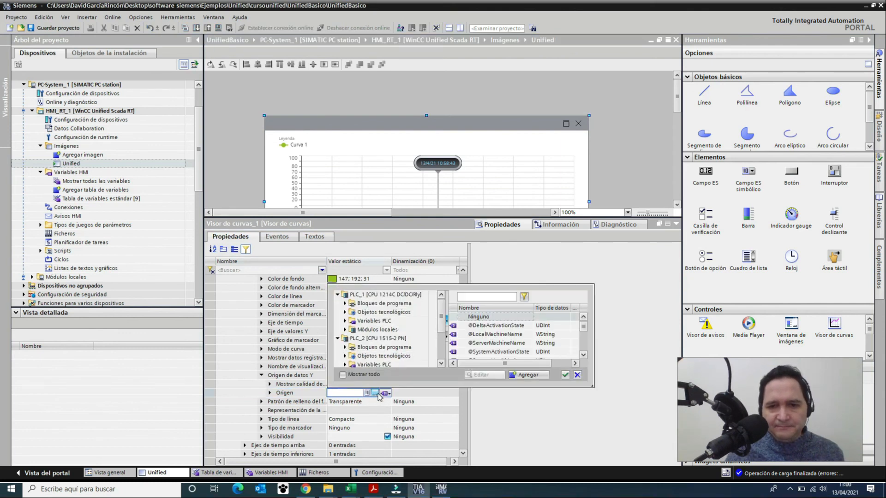
click(385, 394)
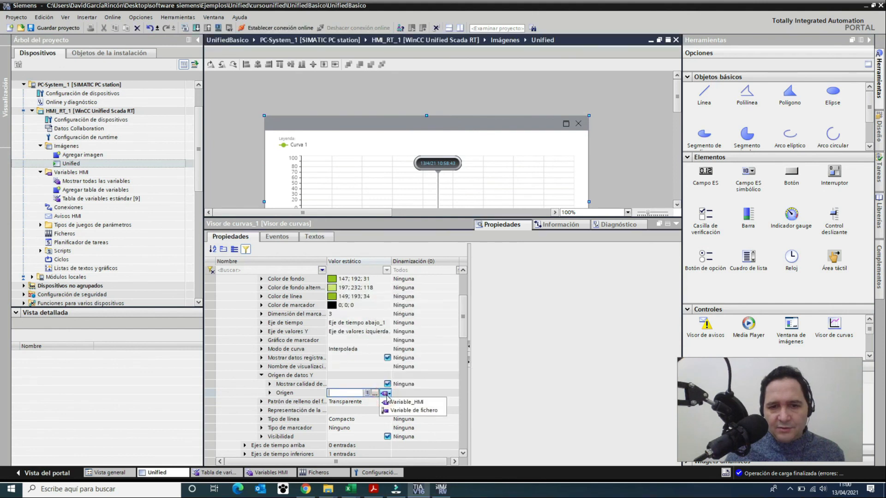
click(410, 409)
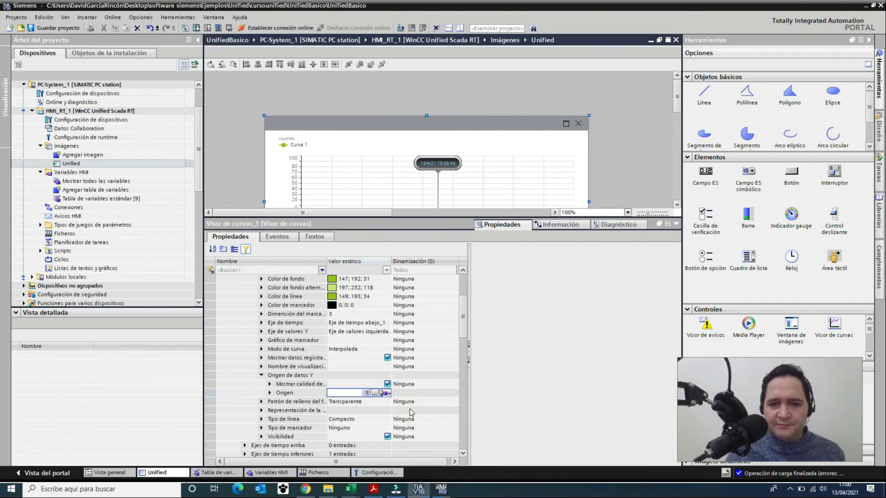
Step: Assign Variable_HMI_3:var1 from the Tabla de variables estándar of HMI_RT_1 as the Origen of curve [0]
click(375, 393)
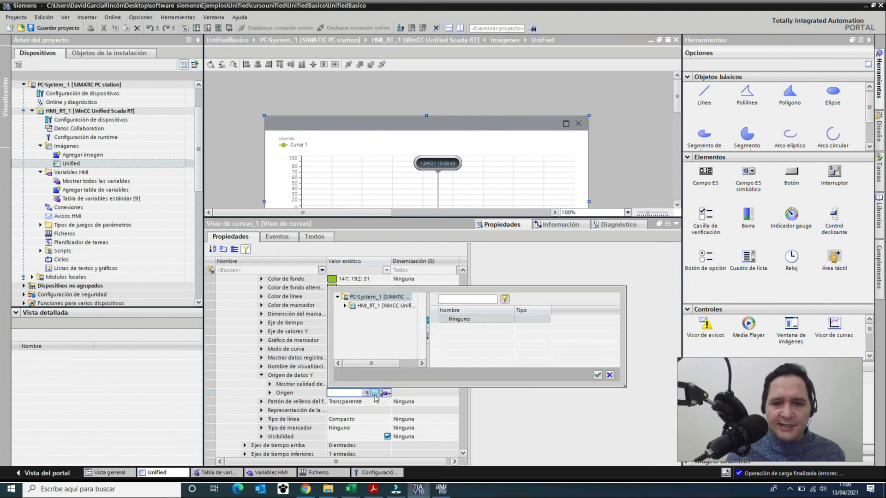
click(354, 307)
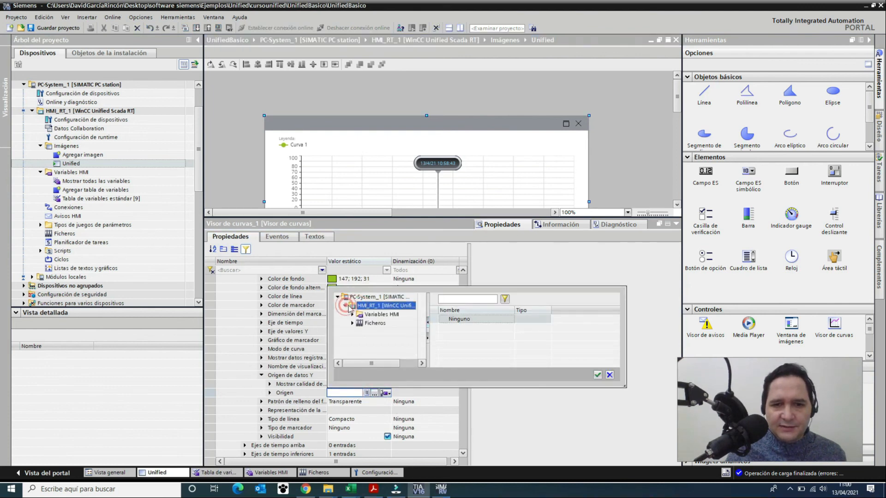
click(352, 314)
click(390, 323)
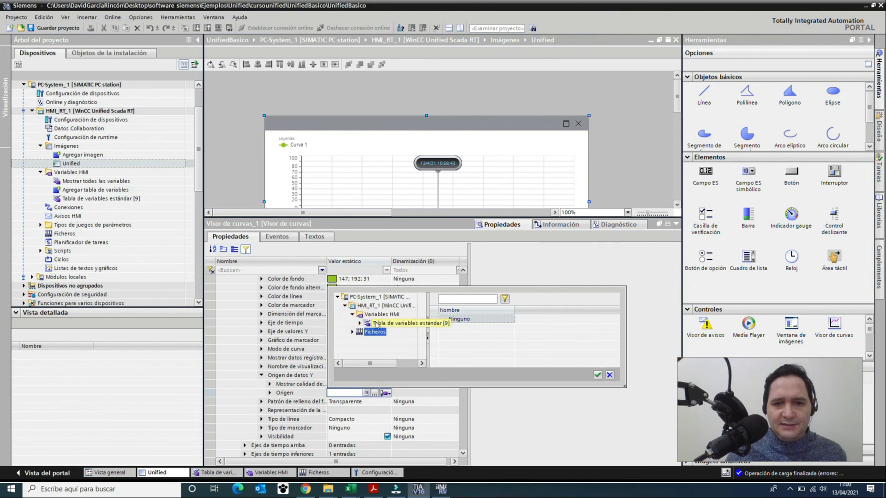
click(453, 329)
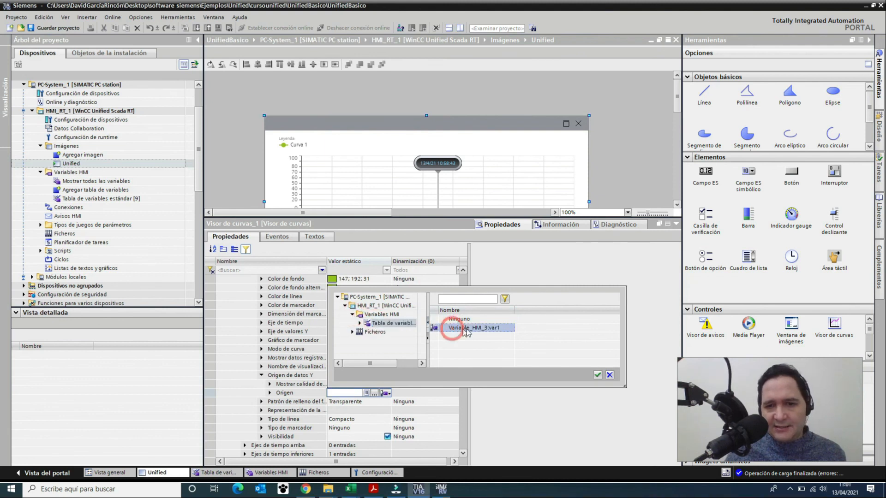
double_click(487, 330)
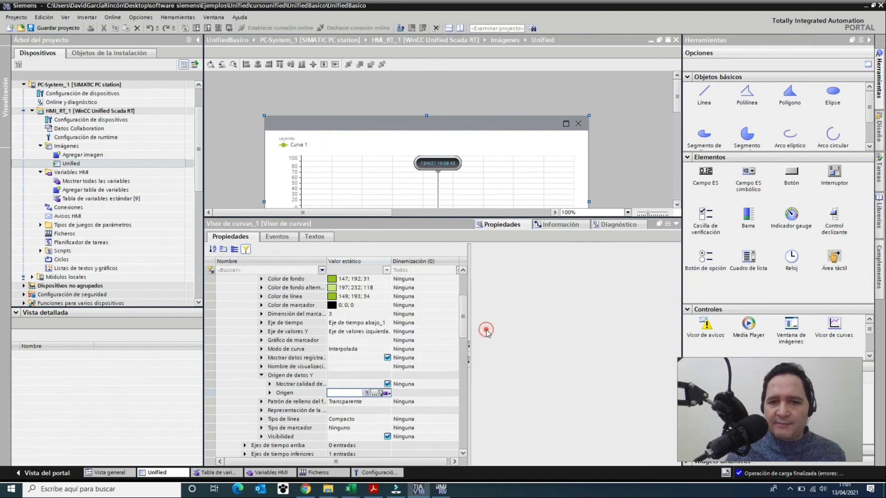
click(371, 405)
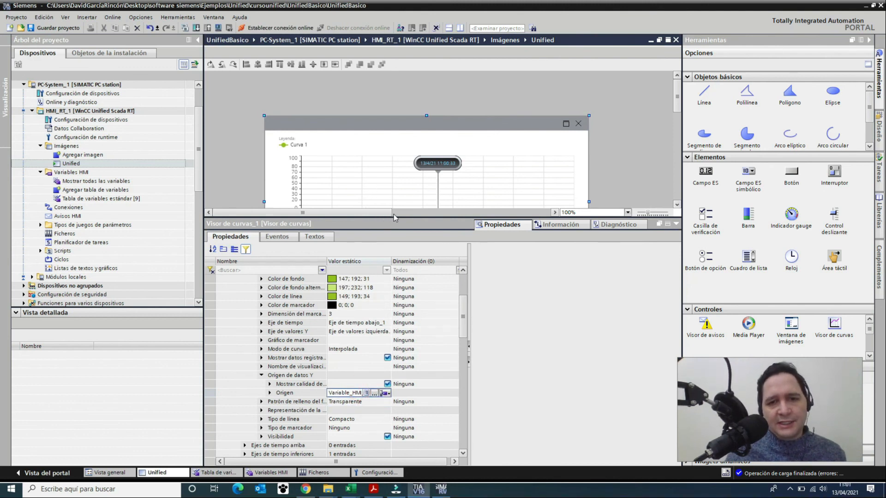
Step: Enlarge the Visor de curvas in the Unified image by extending its lower-right corner, making more room to see it
drag(399, 217, 411, 369)
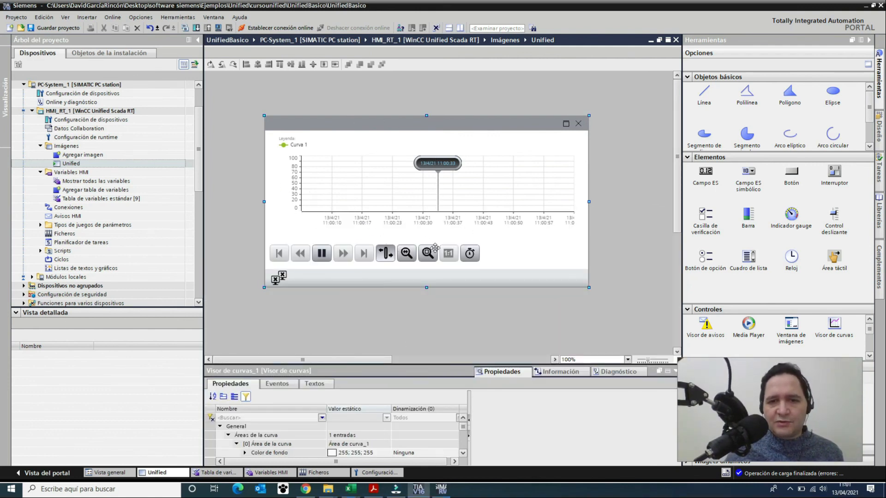
click(471, 253)
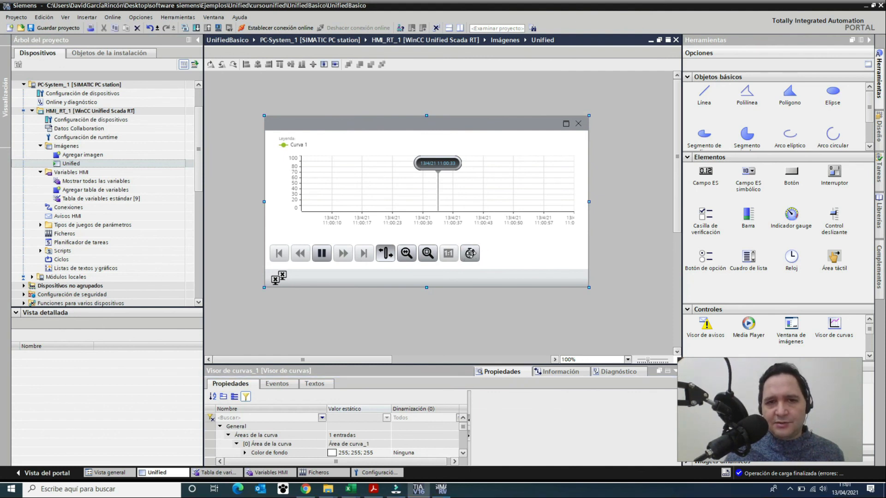
drag(589, 287, 610, 333)
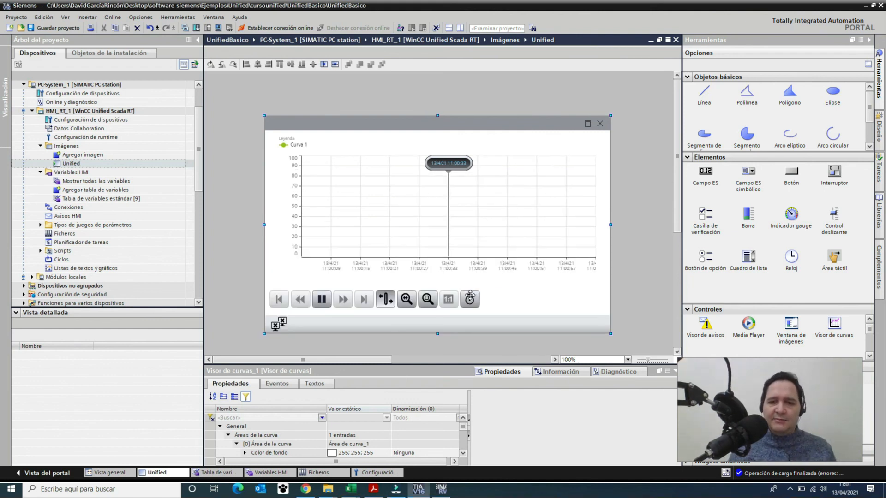